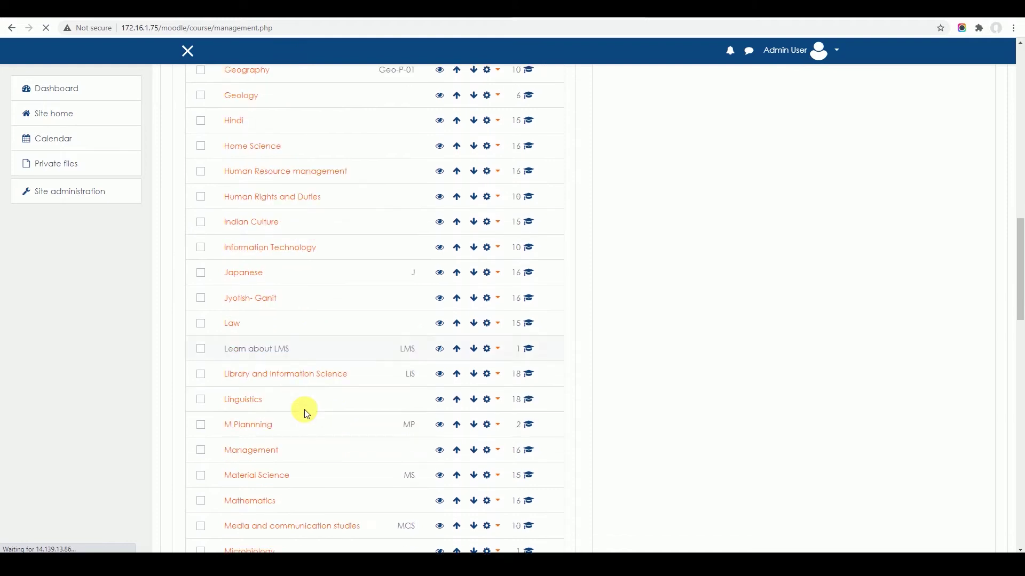
Open the Science-Chapter-1 course from the Science category and go to its General section.
{"action": "scroll", "coordinate": [304, 408], "scroll_direction": "down", "scroll_amount": 1}
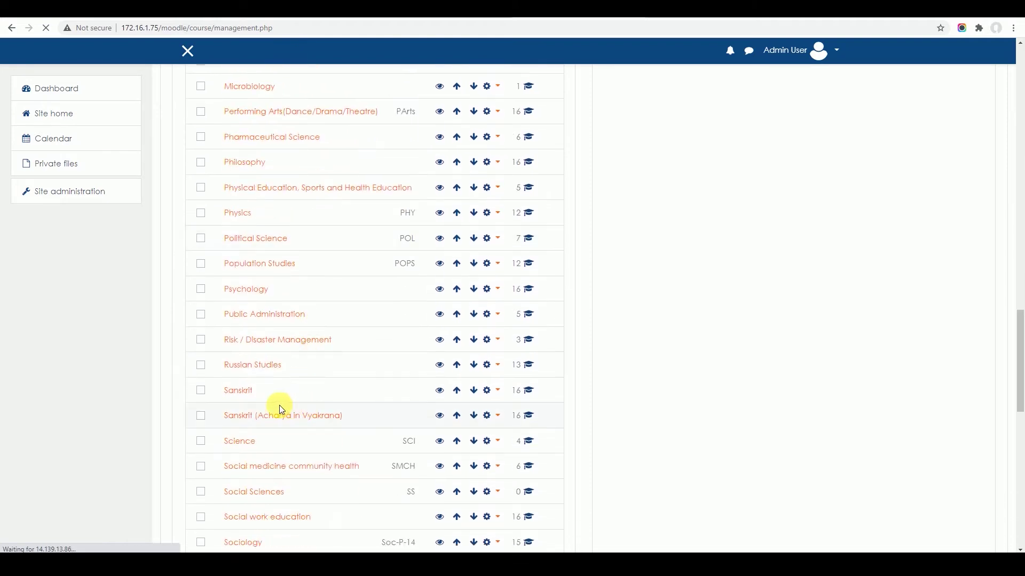
{"action": "left_click", "coordinate": [240, 442]}
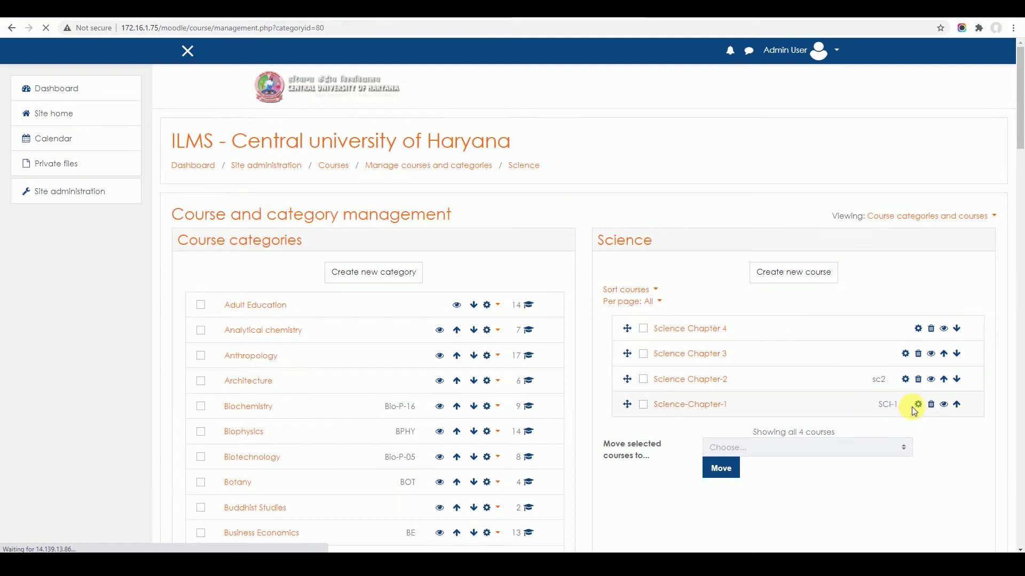
{"action": "left_click", "coordinate": [916, 405]}
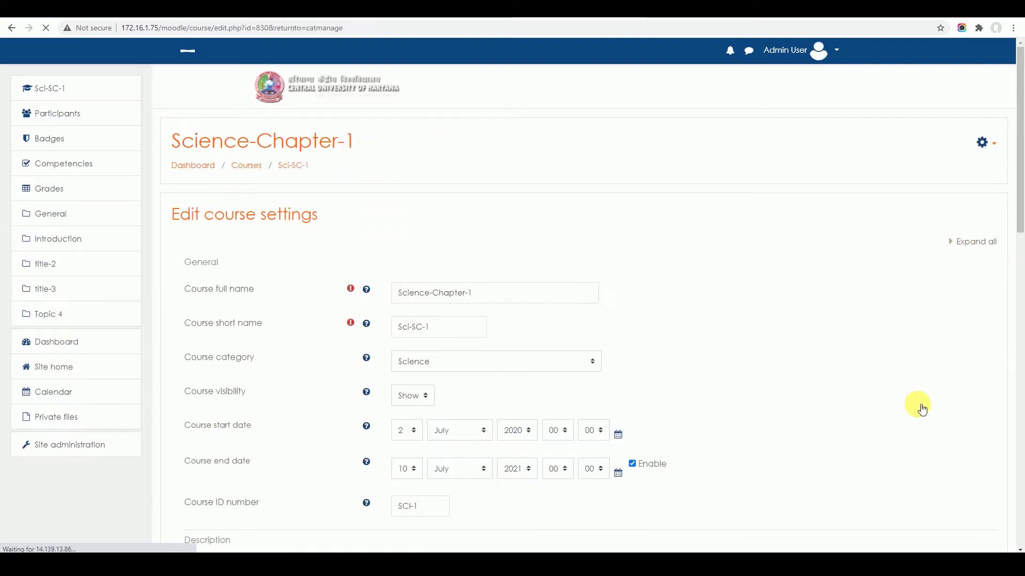
{"action": "left_click", "coordinate": [49, 222]}
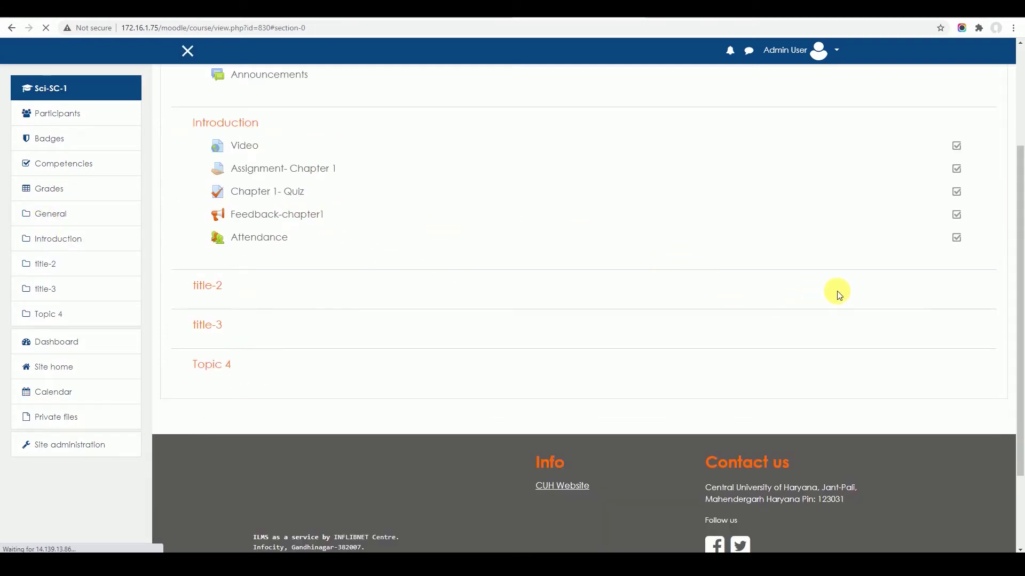
Turn on editing for the Science-Chapter-1 course.
{"action": "scroll", "coordinate": [839, 295], "scroll_direction": "up", "scroll_amount": 3}
{"action": "left_click", "coordinate": [985, 95]}
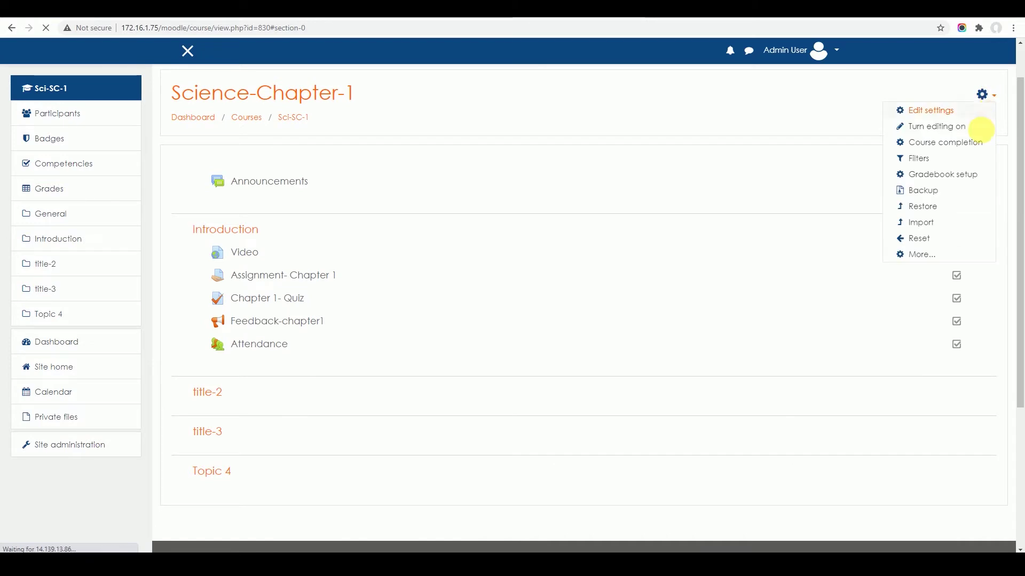
{"action": "left_click", "coordinate": [962, 128]}
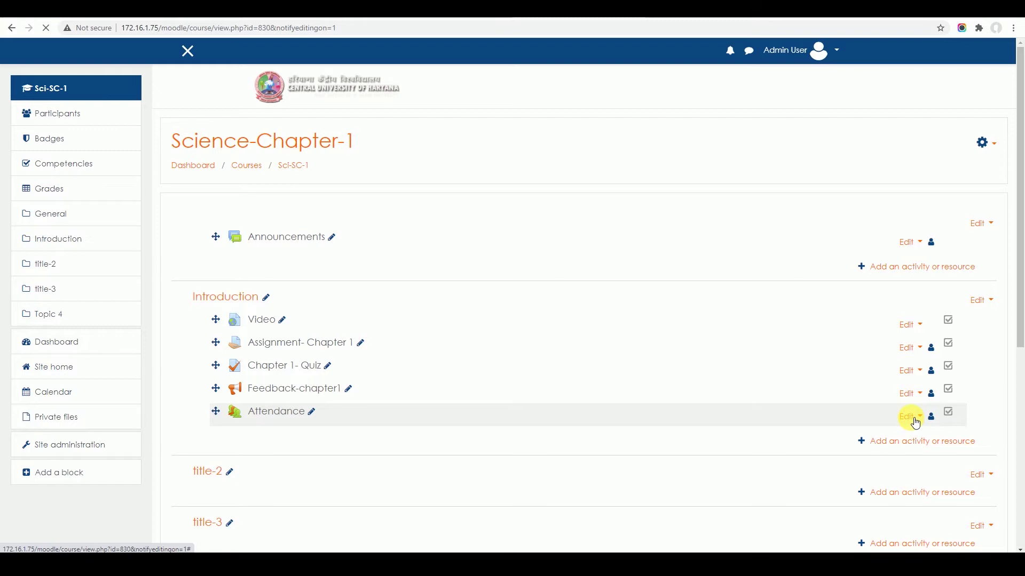
Add a Chat activity to the Introduction section and name the chat room "Regarding Chapter 1".
{"action": "left_click", "coordinate": [909, 442]}
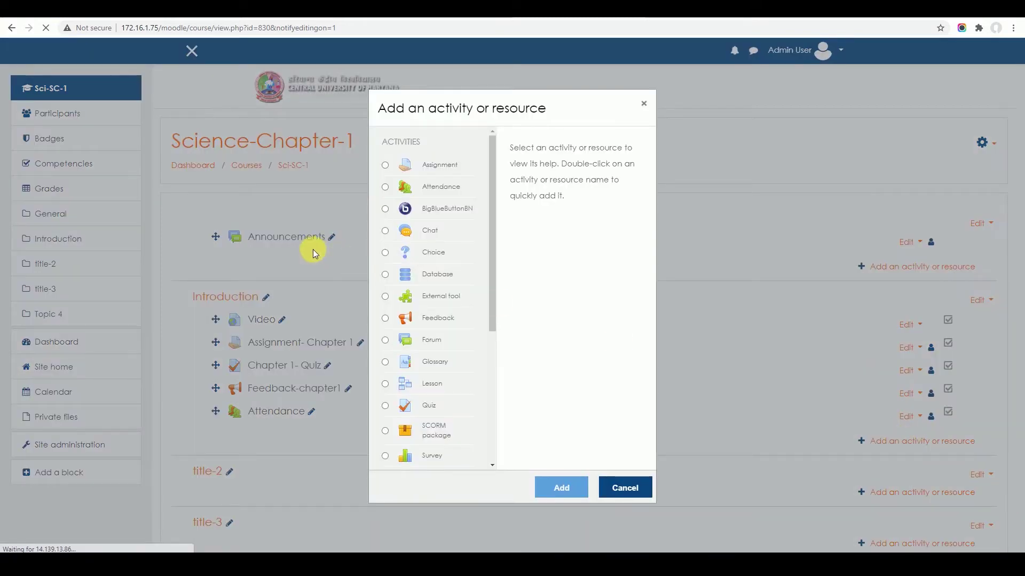
{"action": "left_click", "coordinate": [385, 231]}
{"action": "left_click", "coordinate": [562, 488]}
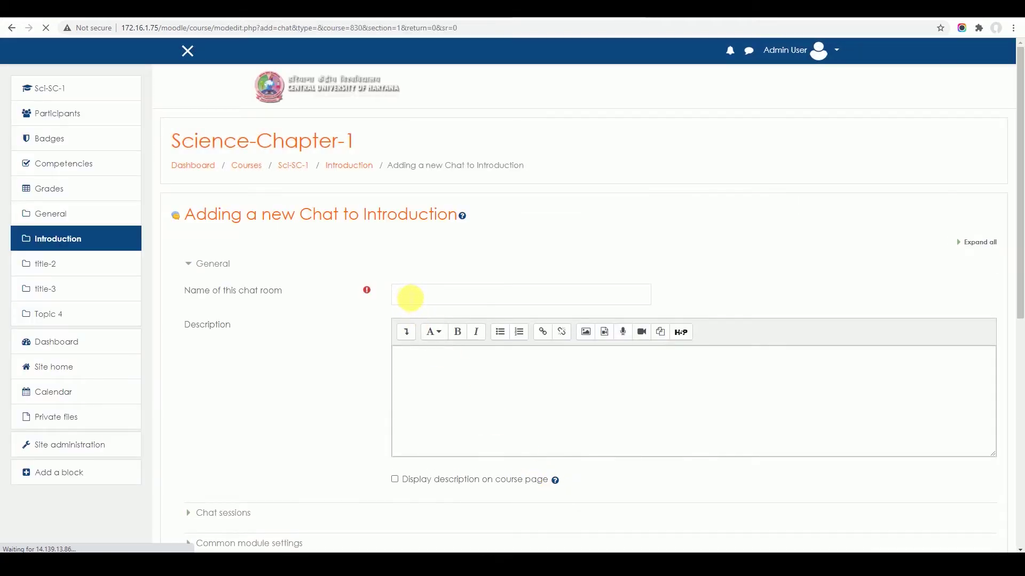
{"action": "left_click", "coordinate": [412, 299]}
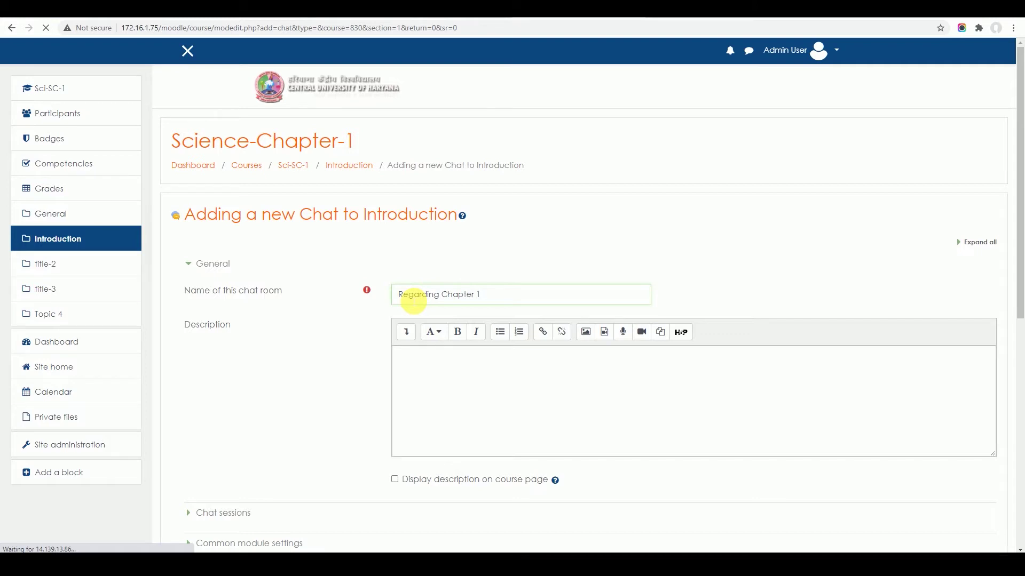
Review the chat session settings, keeping "Don't publish any chat times", "Never delete messages" and "No" for everyone viewing past sessions.
{"action": "scroll", "coordinate": [444, 392], "scroll_direction": "down", "scroll_amount": 3}
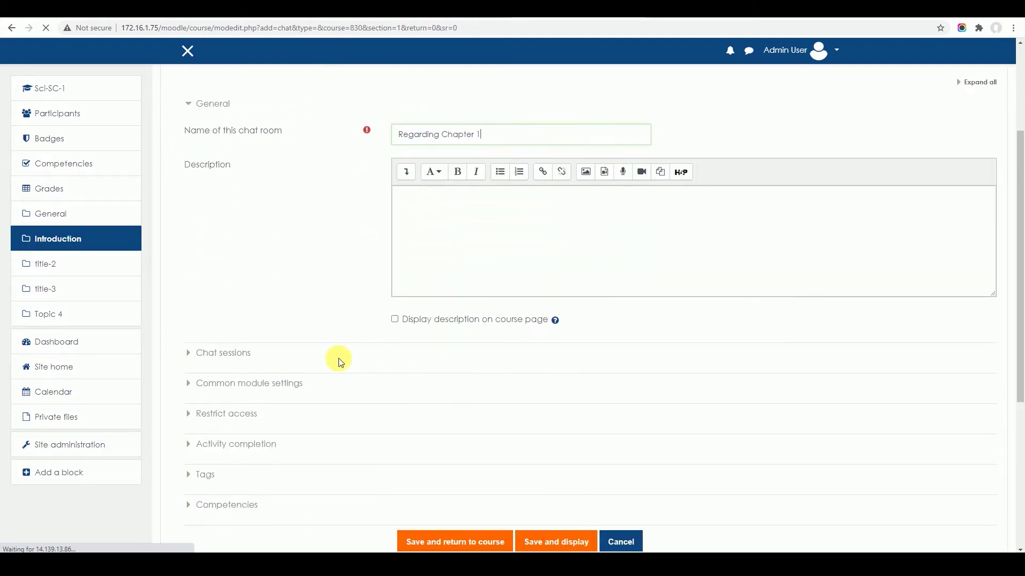
{"action": "left_click", "coordinate": [189, 355]}
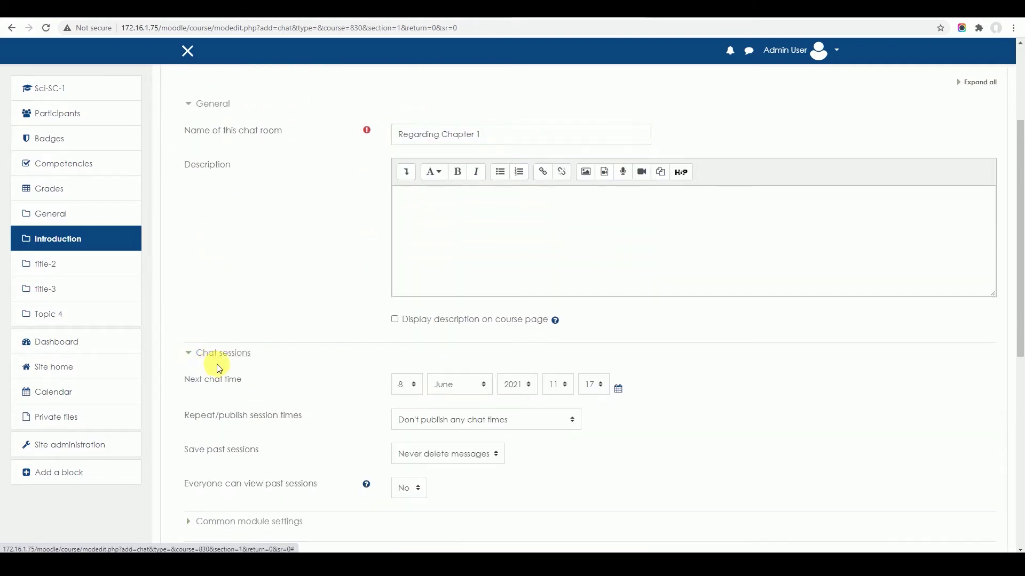
{"action": "scroll", "coordinate": [224, 369], "scroll_direction": "down", "scroll_amount": 2}
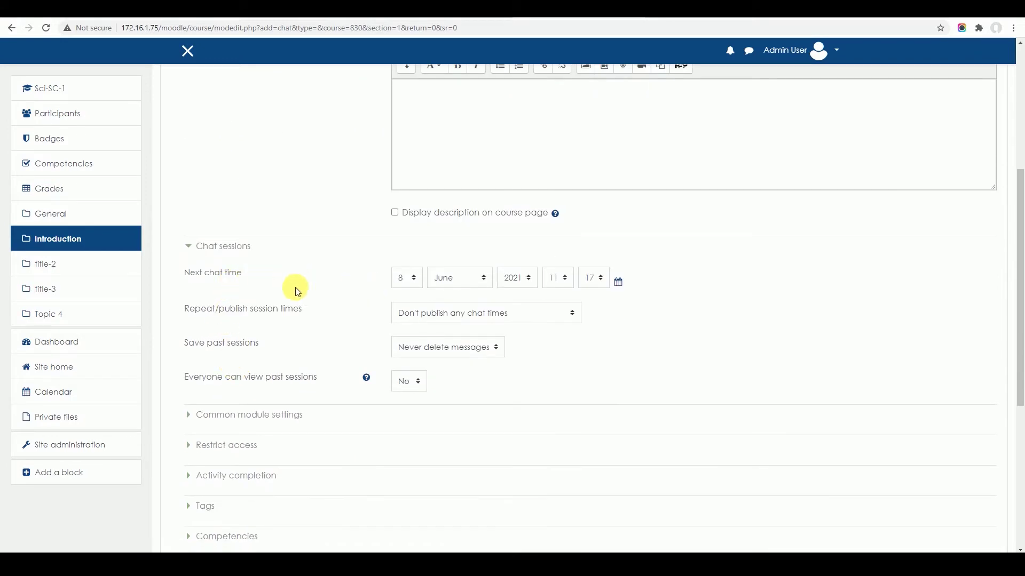
{"action": "left_click_drag", "start_coordinate": [184, 272], "coordinate": [247, 279]}
{"action": "left_click", "coordinate": [275, 278]}
{"action": "left_click", "coordinate": [427, 323]}
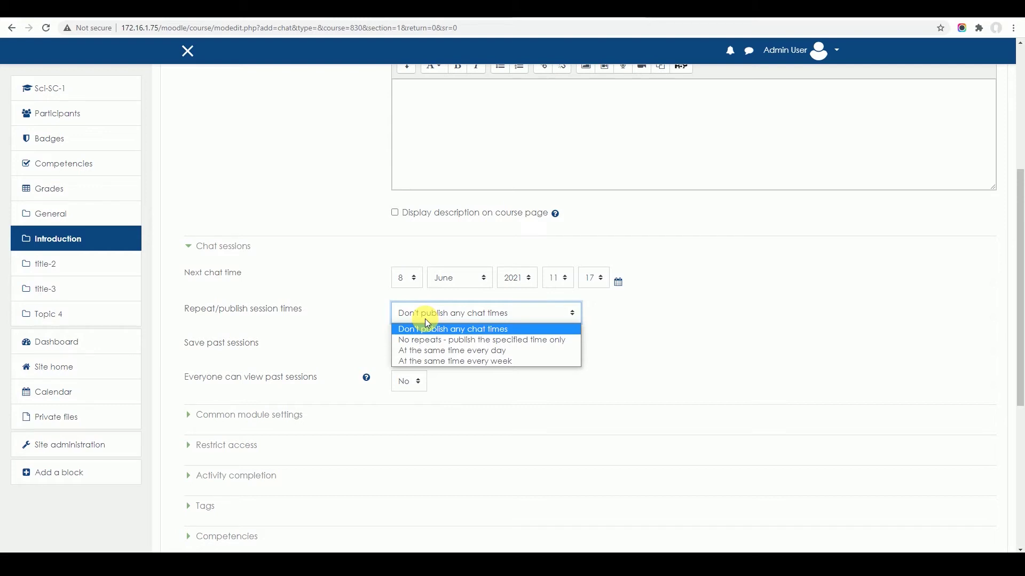
{"action": "left_click", "coordinate": [428, 328]}
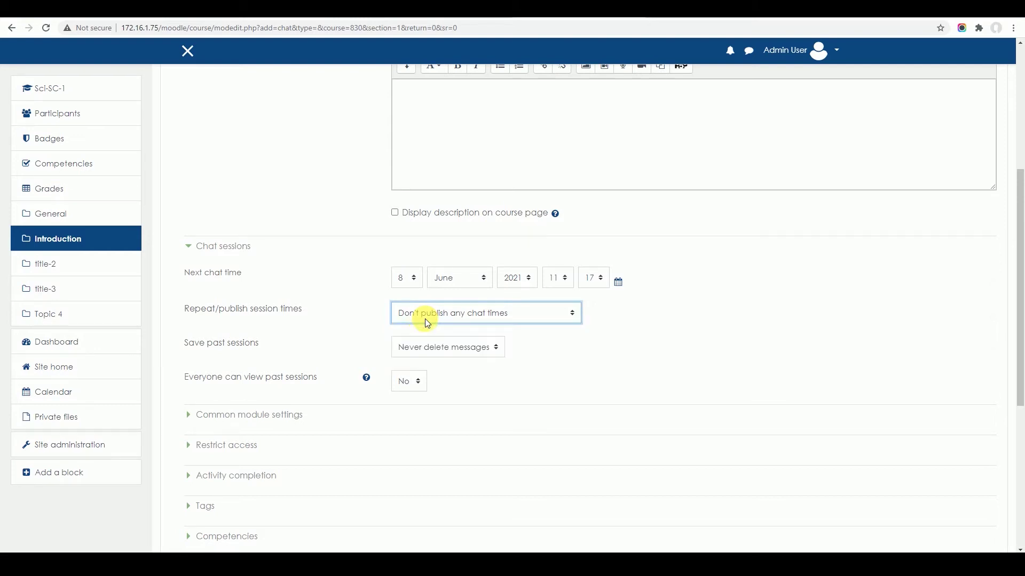
{"action": "left_click", "coordinate": [401, 350]}
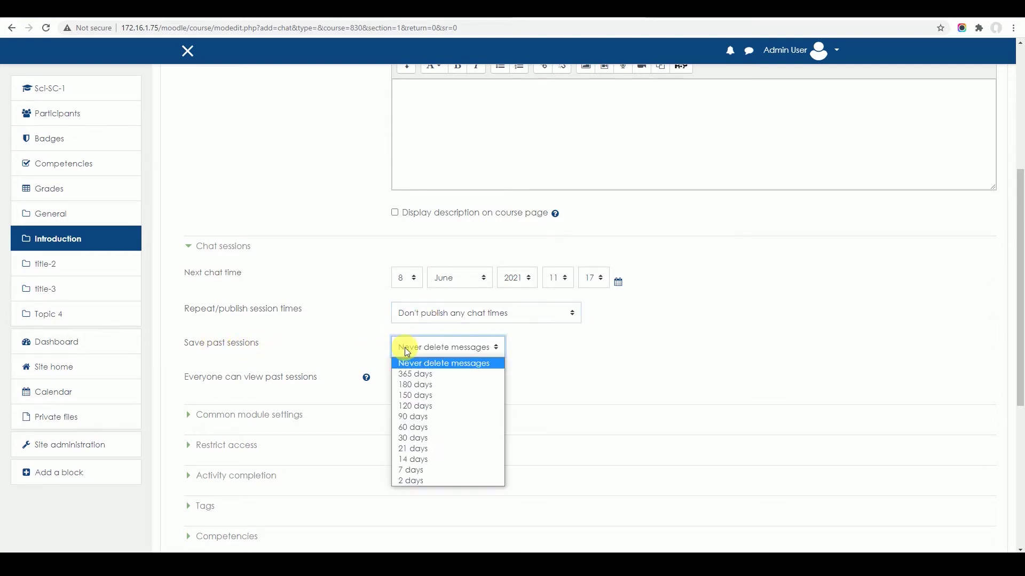
{"action": "left_click", "coordinate": [408, 352]}
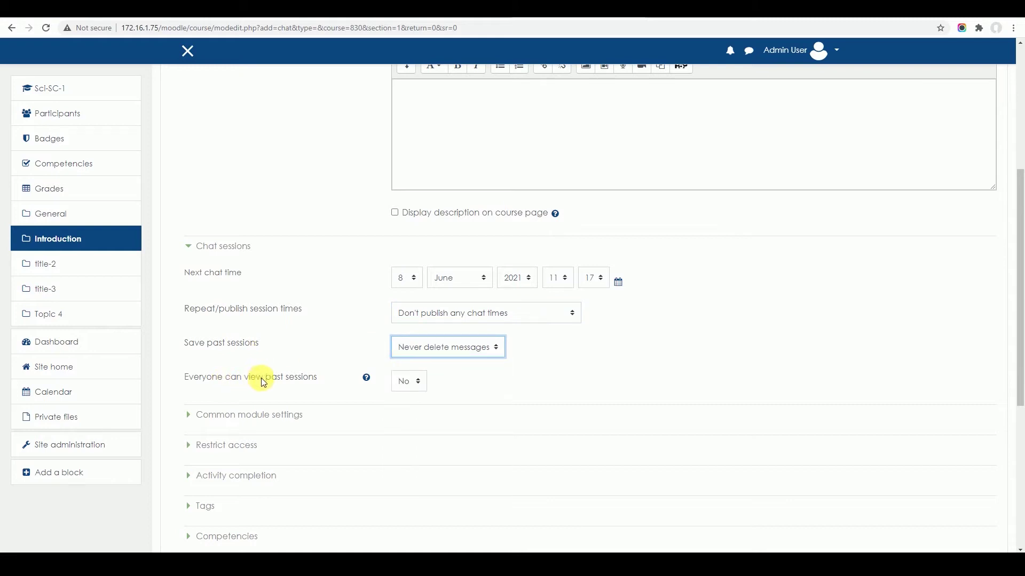
{"action": "left_click", "coordinate": [411, 386]}
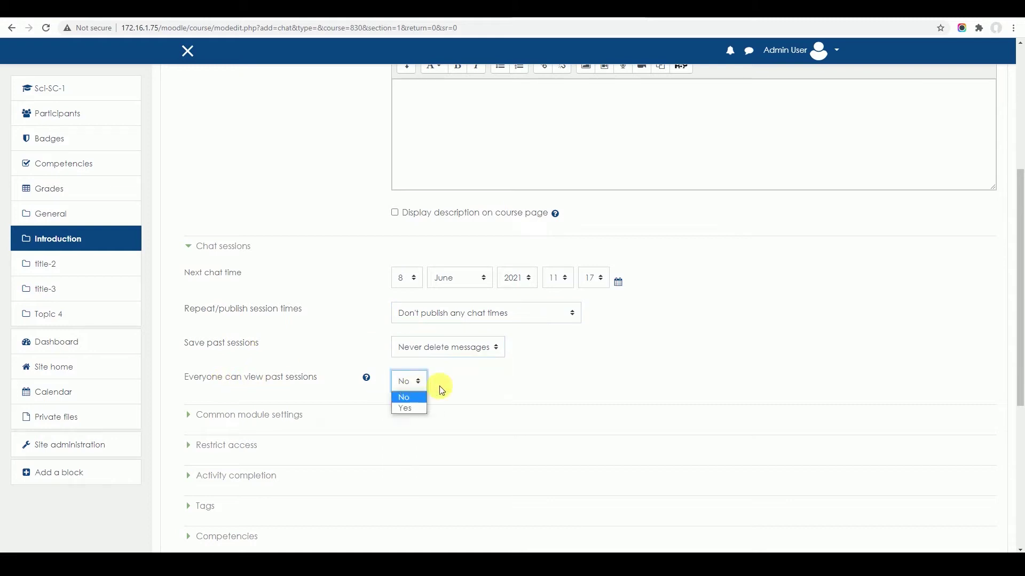
{"action": "left_click", "coordinate": [454, 388]}
Review the common module settings, keeping availability at "Show on course page" and group mode at "No groups".
{"action": "scroll", "coordinate": [438, 409], "scroll_direction": "down", "scroll_amount": 1}
{"action": "scroll", "coordinate": [439, 410], "scroll_direction": "down", "scroll_amount": 2}
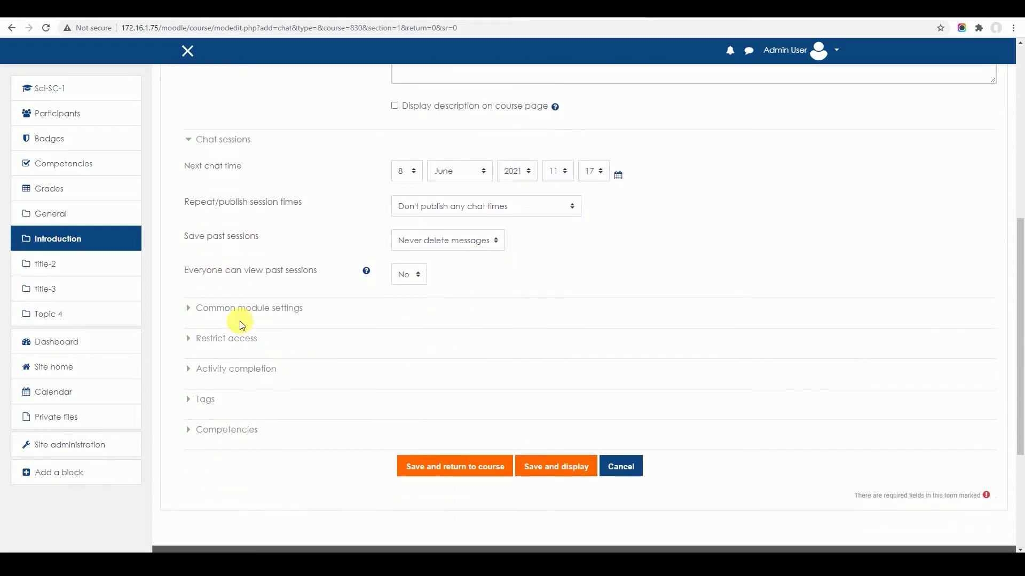
{"action": "left_click", "coordinate": [187, 308]}
{"action": "left_click", "coordinate": [437, 342]}
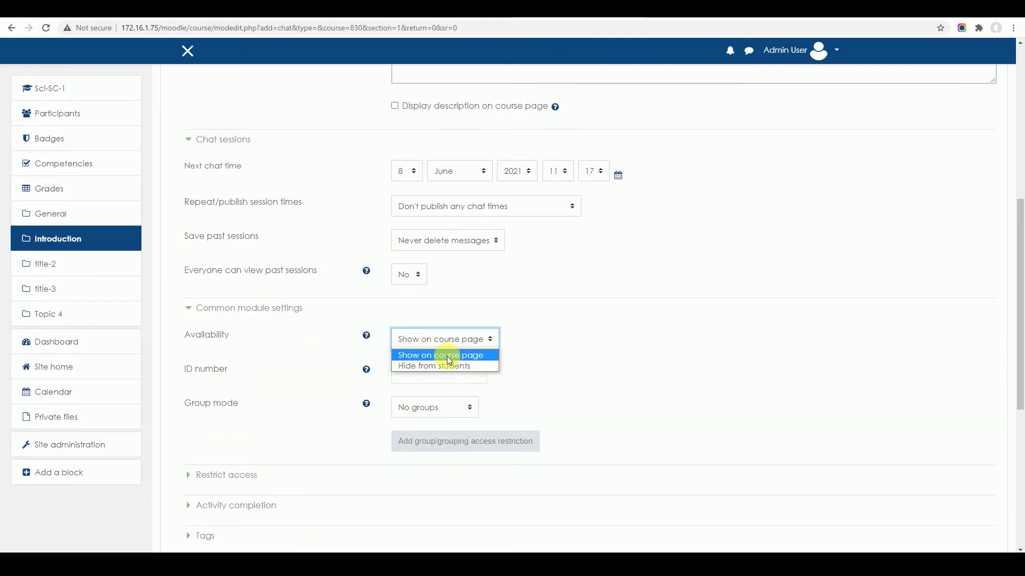
{"action": "left_click", "coordinate": [447, 355]}
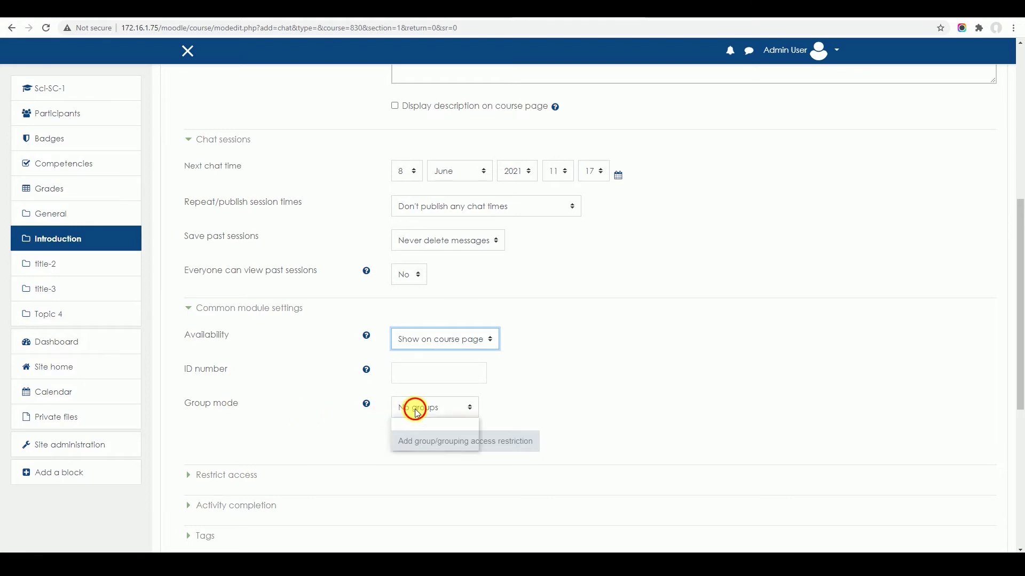
{"action": "left_click", "coordinate": [441, 408]}
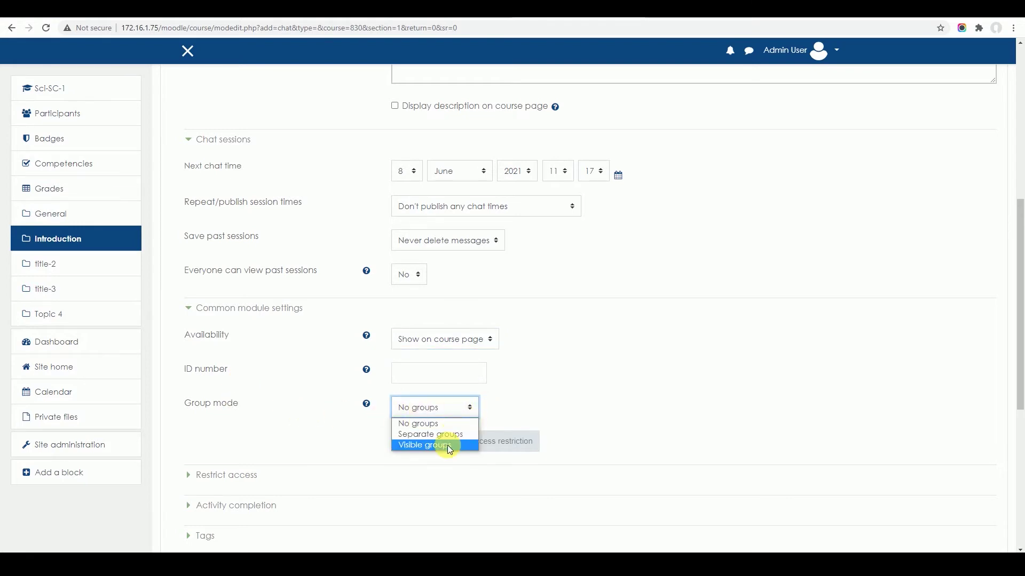
{"action": "left_click", "coordinate": [534, 398]}
Review the access restrictions and activity completion settings, keeping "Students can manually mark the activity as completed".
{"action": "scroll", "coordinate": [517, 409], "scroll_direction": "down", "scroll_amount": 3}
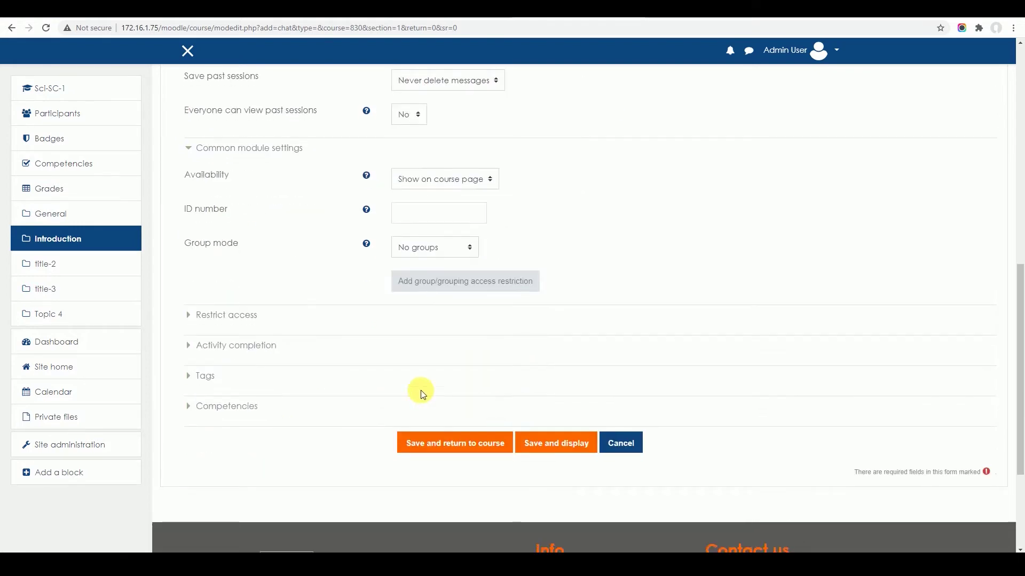
{"action": "left_click", "coordinate": [188, 319]}
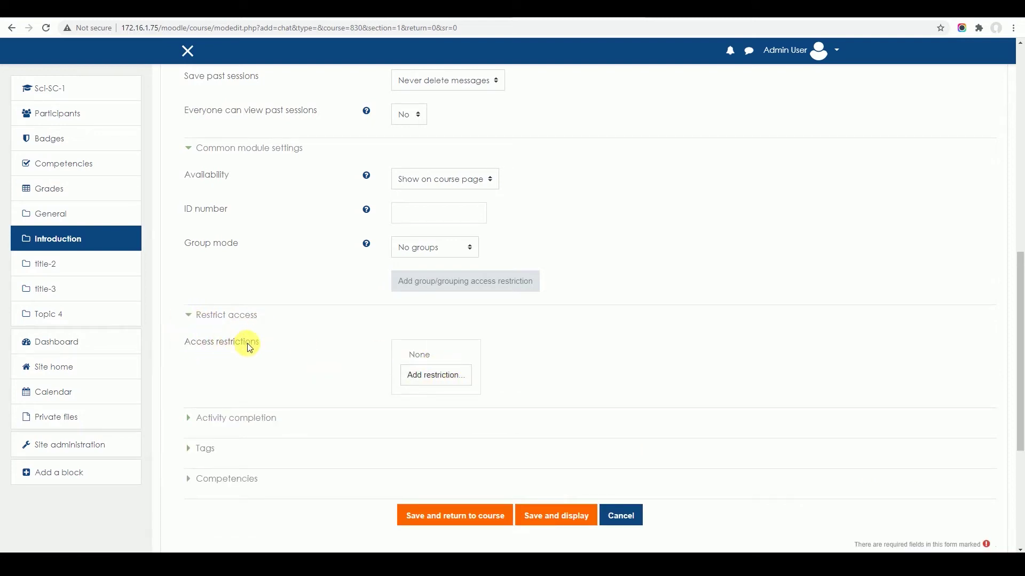
{"action": "left_click", "coordinate": [188, 416]}
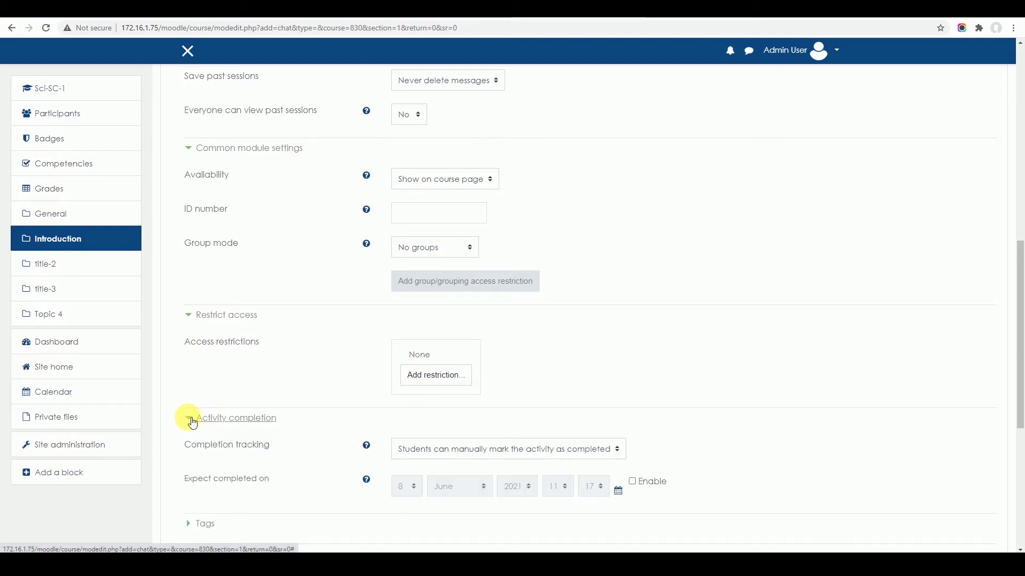
{"action": "scroll", "coordinate": [306, 441], "scroll_direction": "down", "scroll_amount": 3}
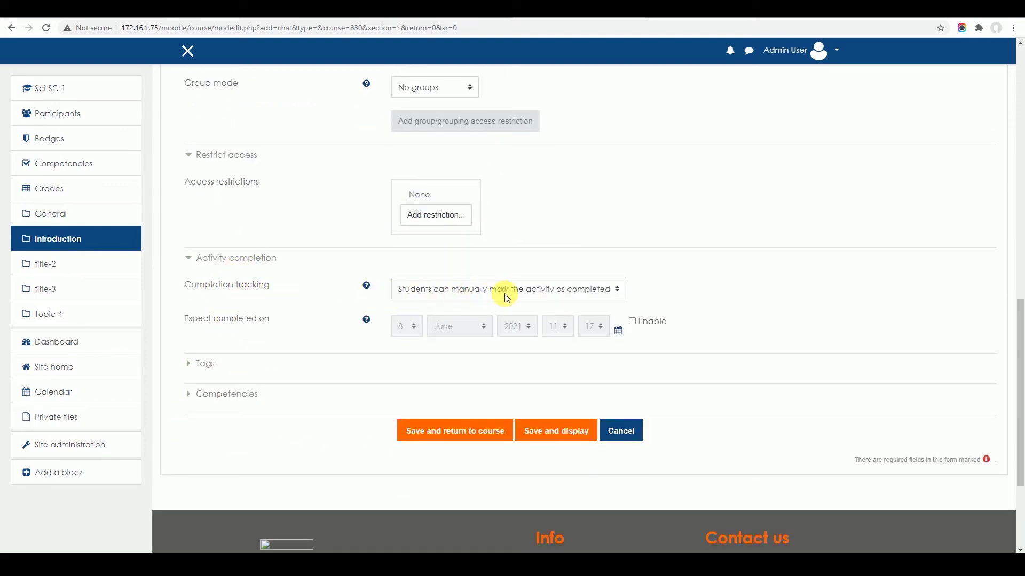
{"action": "left_click", "coordinate": [552, 292]}
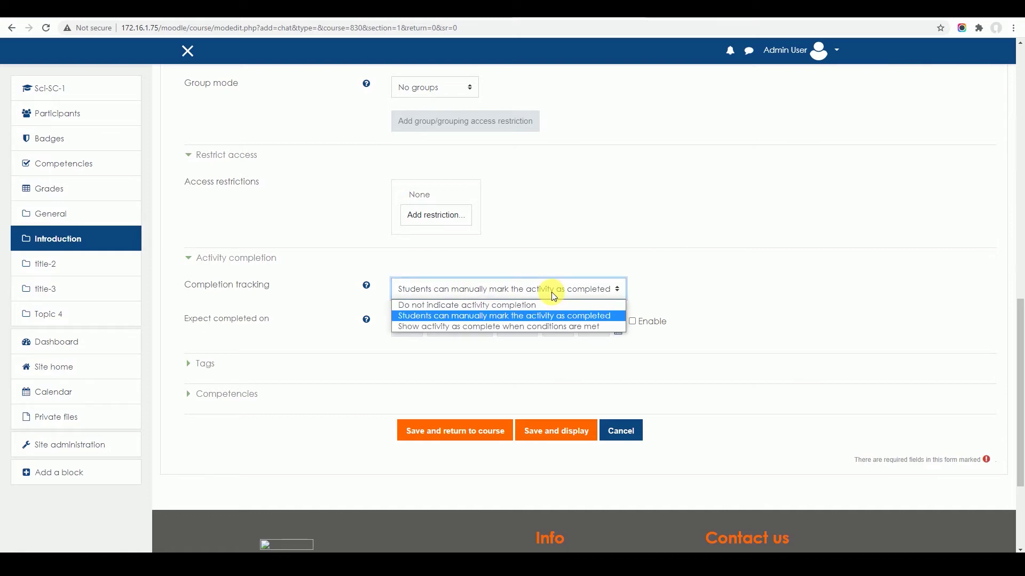
{"action": "left_click", "coordinate": [552, 293]}
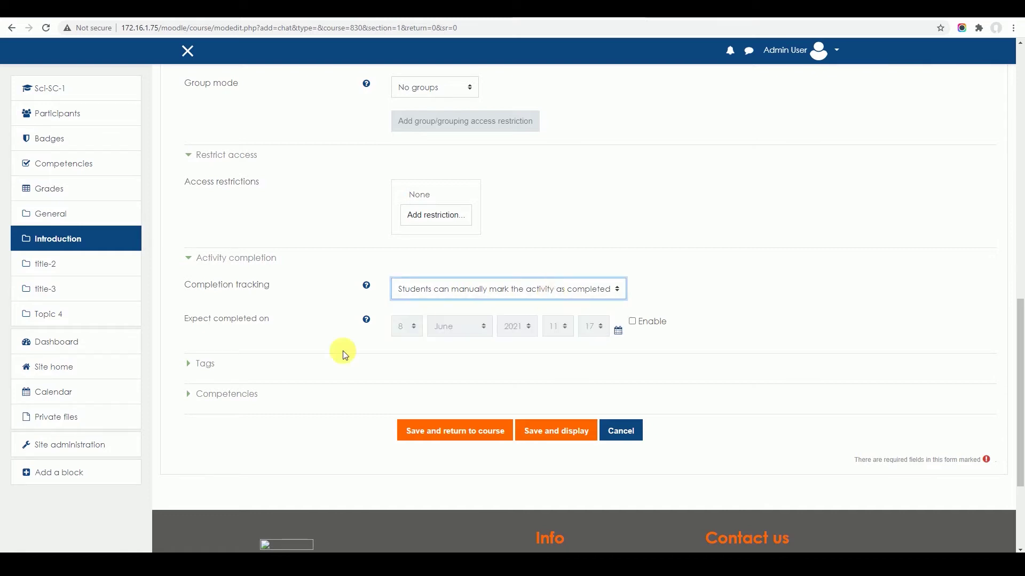
Examine the tags and competencies options of the chat, then recheck the rest of its settings.
{"action": "left_click", "coordinate": [192, 369]}
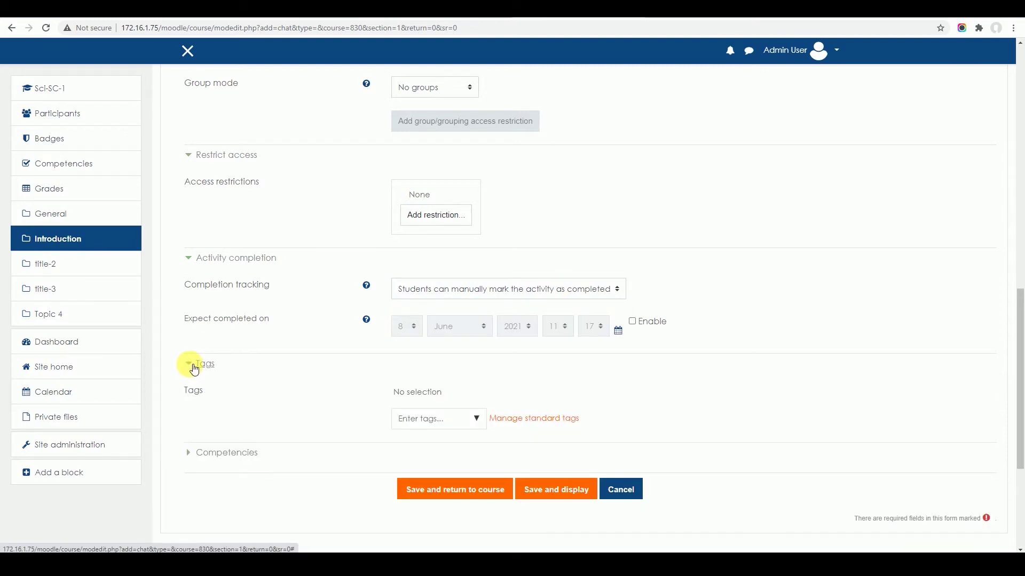
{"action": "left_click", "coordinate": [189, 452]}
{"action": "scroll", "coordinate": [306, 451], "scroll_direction": "down", "scroll_amount": 2}
{"action": "scroll", "coordinate": [306, 448], "scroll_direction": "down", "scroll_amount": 3}
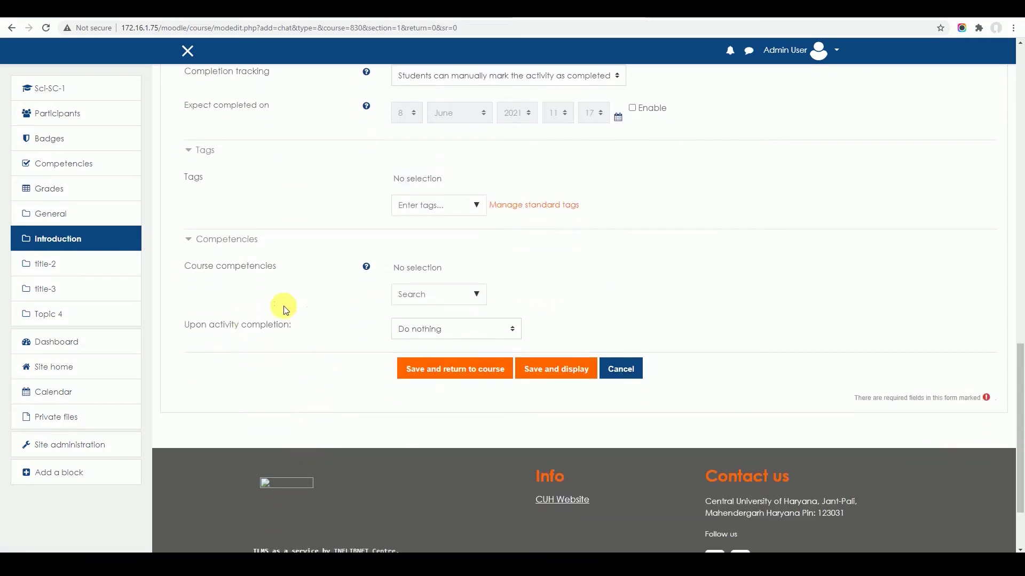
{"action": "scroll", "coordinate": [300, 331], "scroll_direction": "up", "scroll_amount": 3}
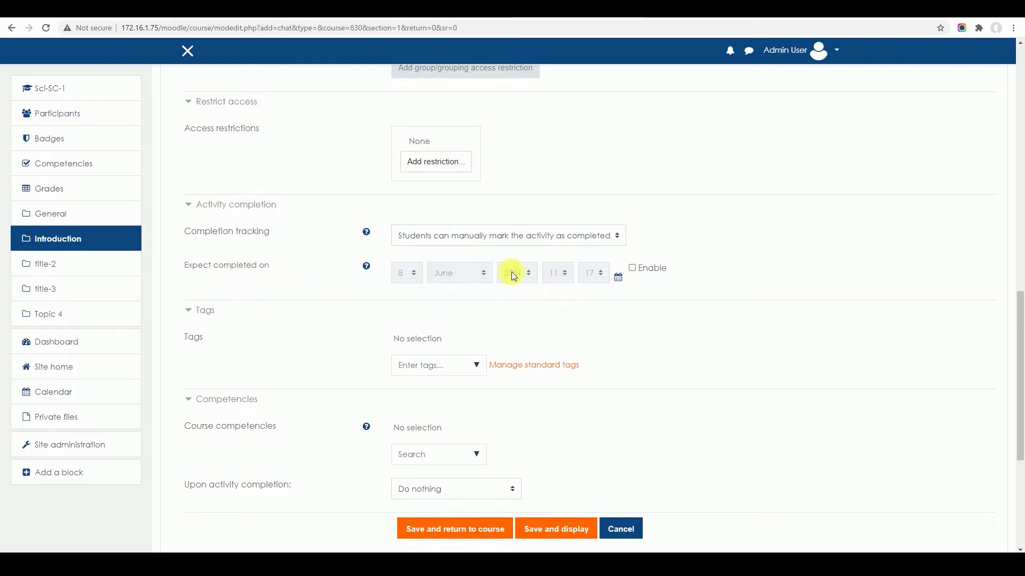
{"action": "scroll", "coordinate": [555, 357], "scroll_direction": "up", "scroll_amount": 2}
{"action": "scroll", "coordinate": [555, 363], "scroll_direction": "up", "scroll_amount": 8}
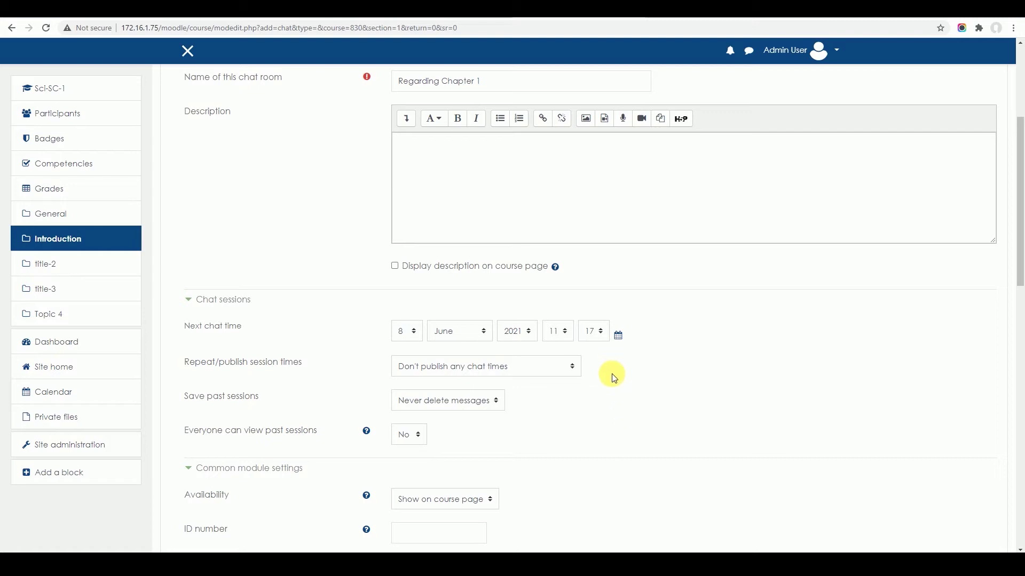
Save the chat activity and return to the course page.
{"action": "scroll", "coordinate": [612, 374], "scroll_direction": "down", "scroll_amount": 13}
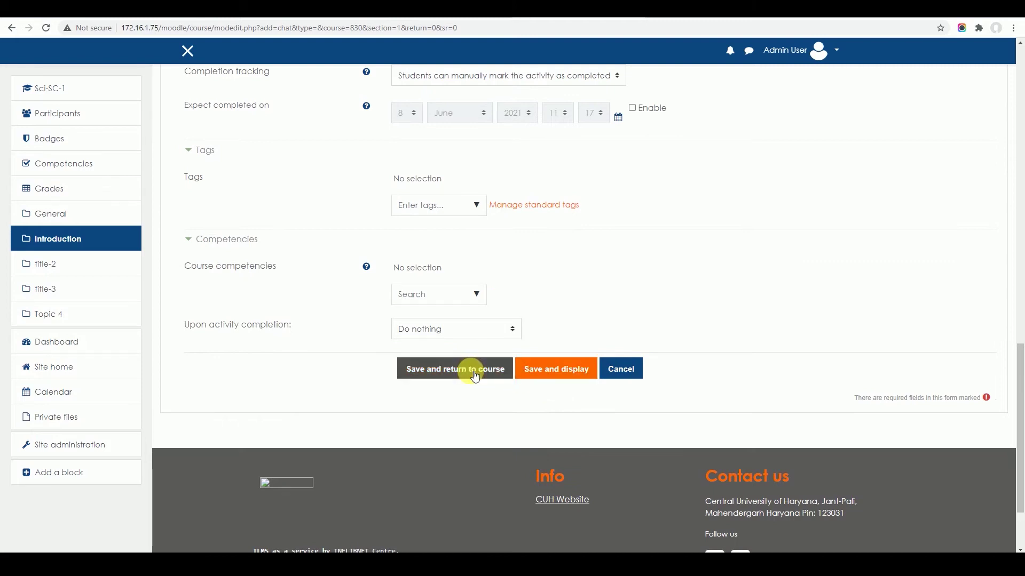
{"action": "left_click", "coordinate": [475, 377]}
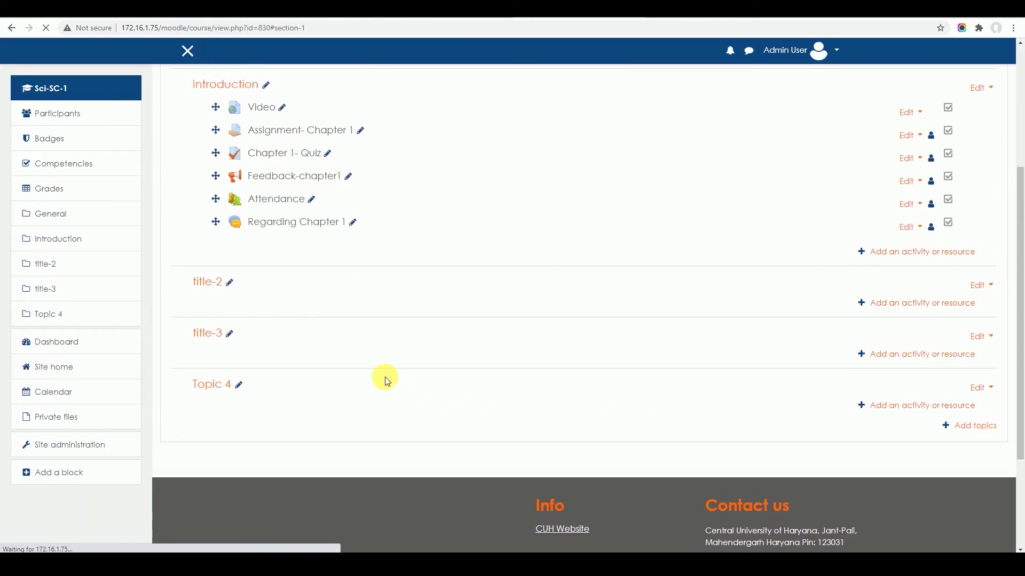
Turn off editing for the course and switch to the other browser window signed in as the test account.
{"action": "scroll", "coordinate": [384, 378], "scroll_direction": "up", "scroll_amount": 2}
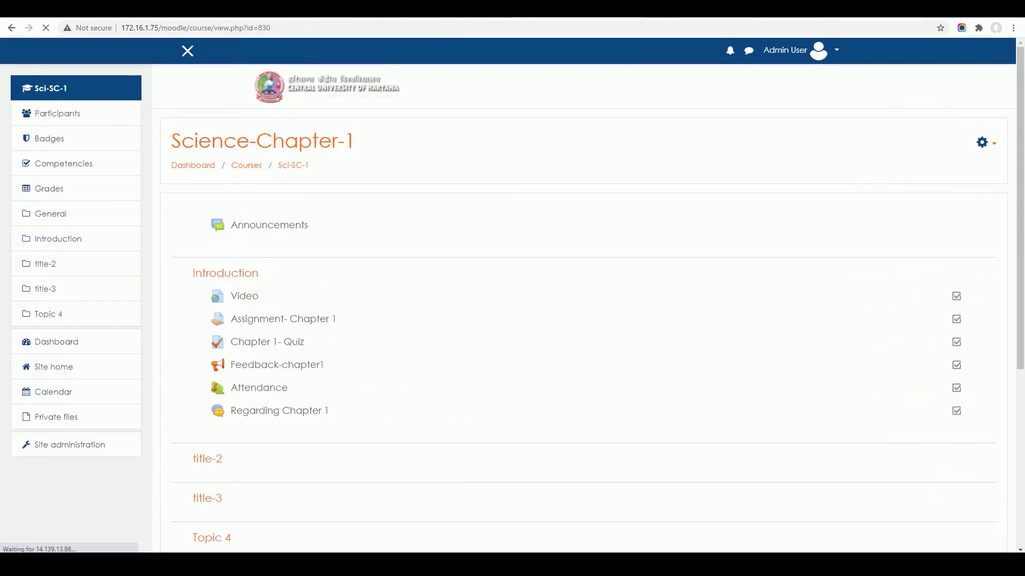
{"action": "key", "text": "alt+Tab"}
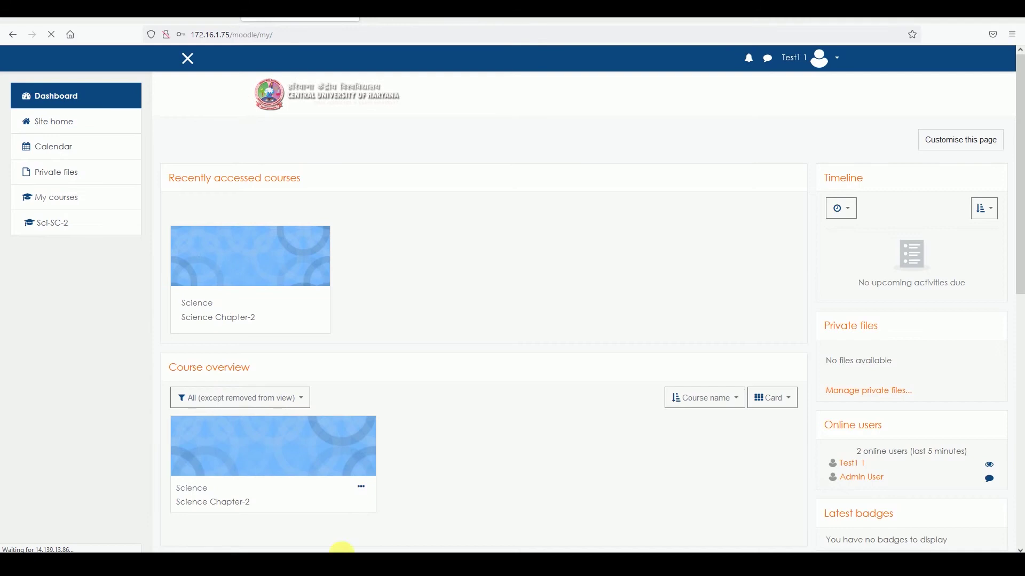
Reload the test account's dashboard and open the "Regarding Chapter 1" chat in the Sci-SC-1 course.
{"action": "left_click", "coordinate": [316, 35]}
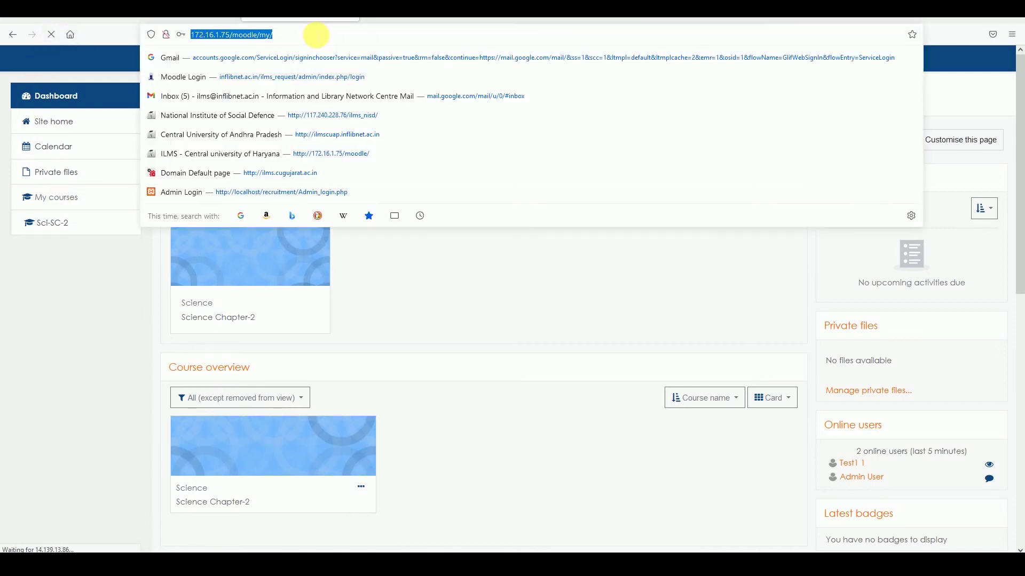
{"action": "key", "text": "Return"}
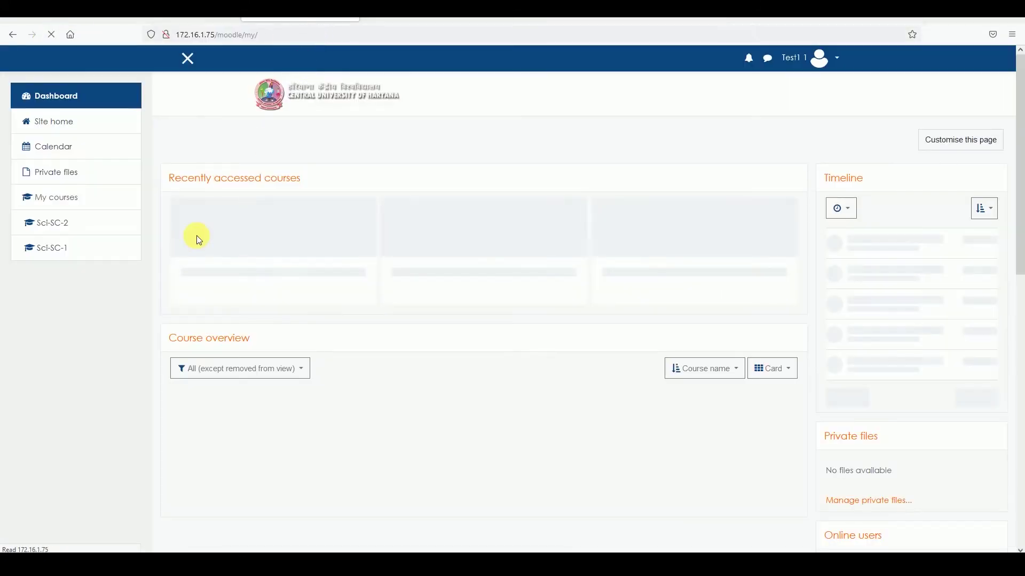
{"action": "left_click", "coordinate": [51, 249]}
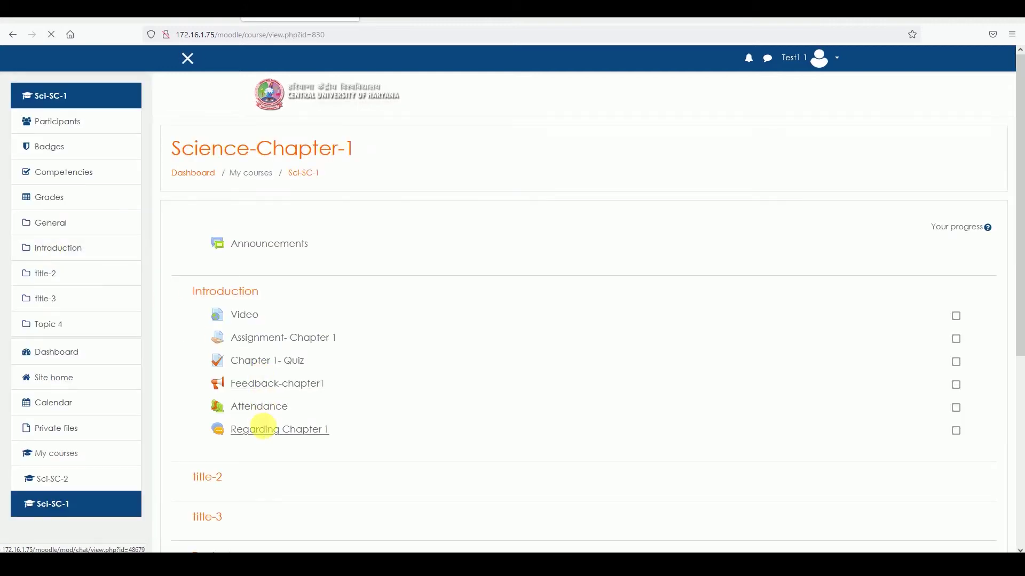
{"action": "left_click", "coordinate": [269, 430]}
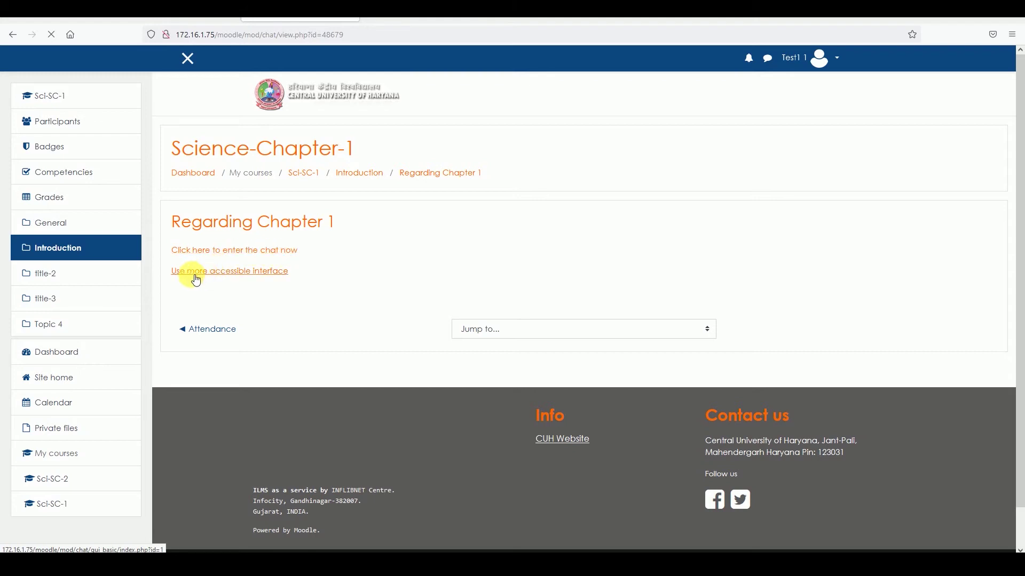
Look at the chat's more accessible interface, close it, and check the list of other activities to jump to.
{"action": "left_click", "coordinate": [262, 272]}
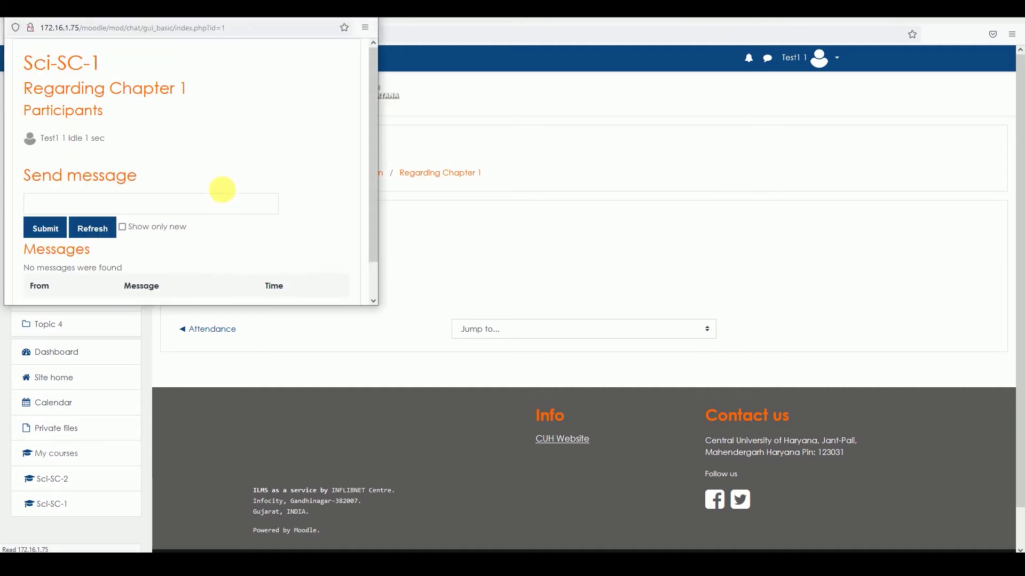
{"action": "scroll", "coordinate": [230, 195], "scroll_direction": "down", "scroll_amount": 2}
{"action": "scroll", "coordinate": [241, 201], "scroll_direction": "up", "scroll_amount": 2}
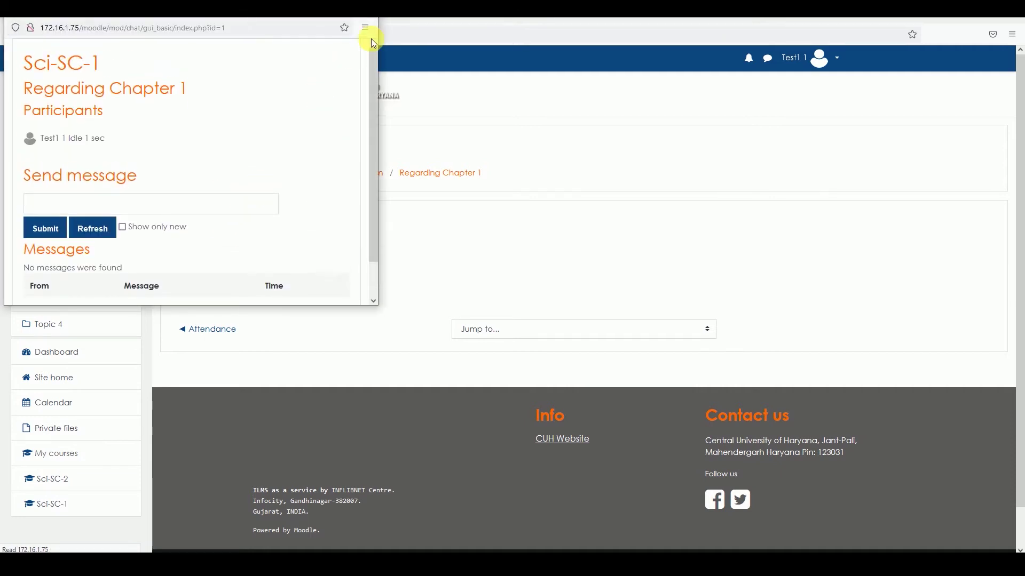
{"action": "left_click", "coordinate": [381, 53]}
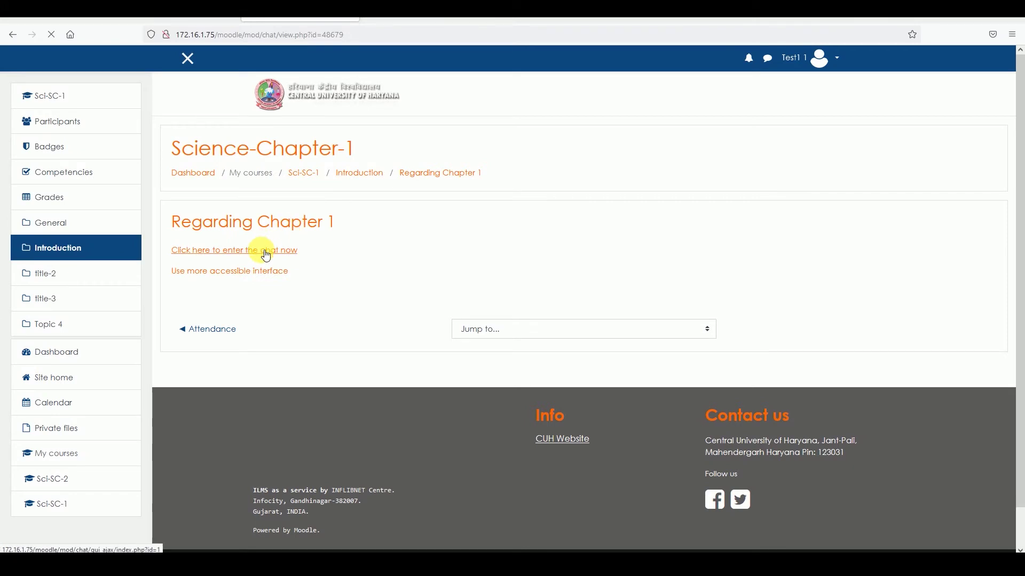
{"action": "left_click", "coordinate": [483, 330]}
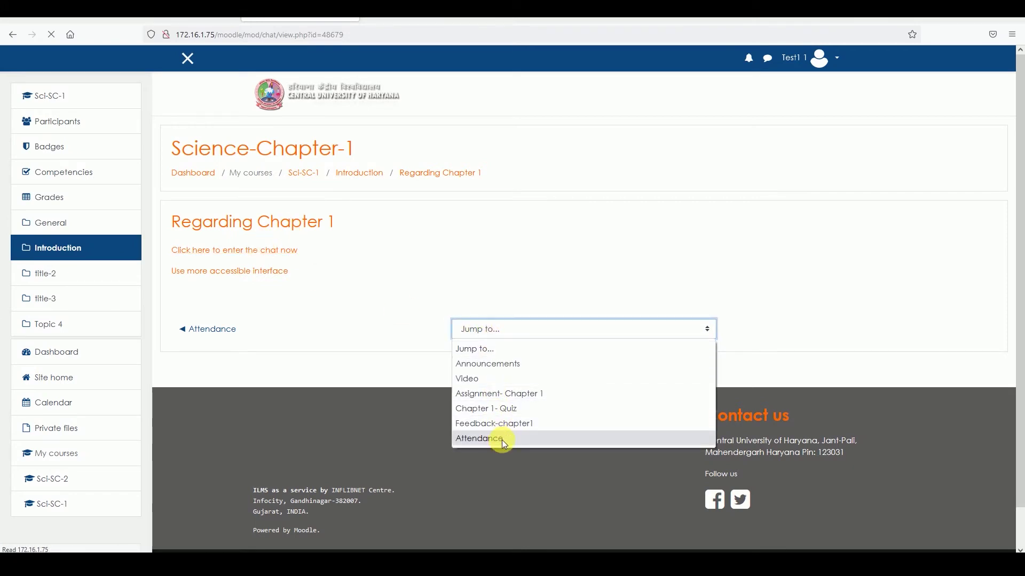
Enter the chat as the test account, move its window towards the centre, and send the message "gm sir".
{"action": "left_click", "coordinate": [236, 251]}
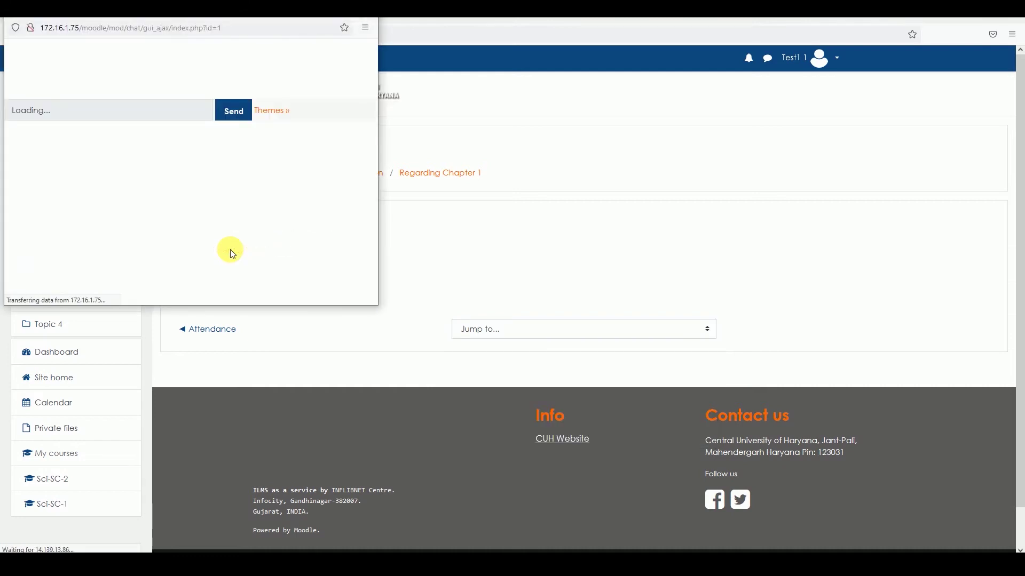
{"action": "left_click_drag", "start_coordinate": [274, 18], "coordinate": [580, 85]}
{"action": "type", "text": "gm sir"}
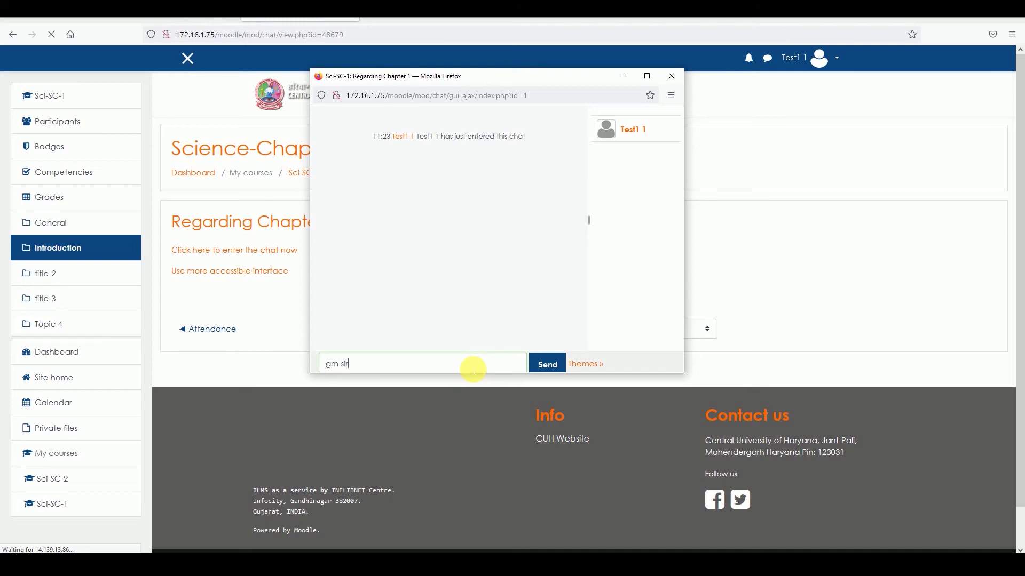
{"action": "left_click", "coordinate": [550, 365]}
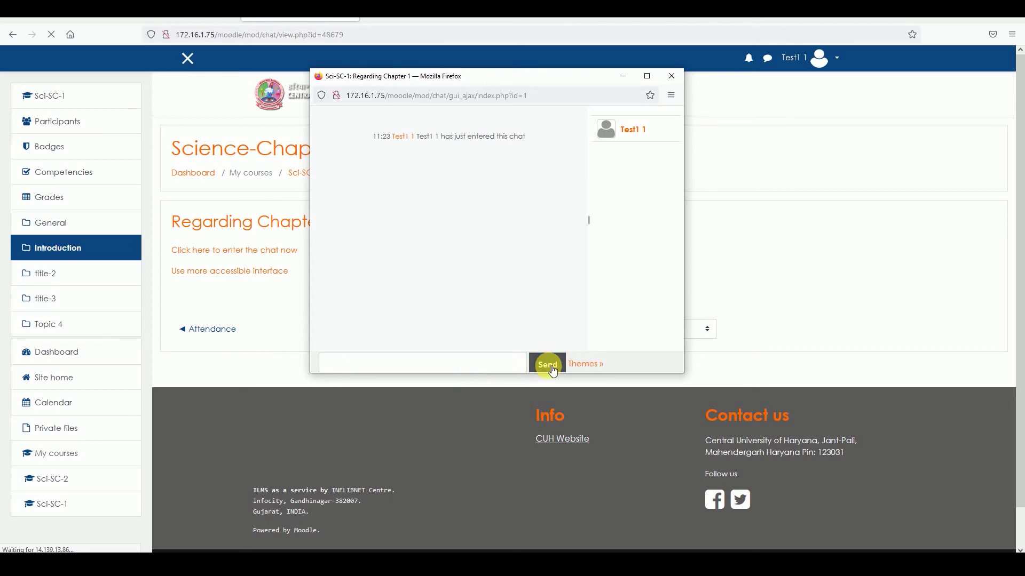
Switch to the admin browser, enter the "Regarding Chapter 1" chat, and send the message "hello student".
{"action": "left_click", "coordinate": [389, 550]}
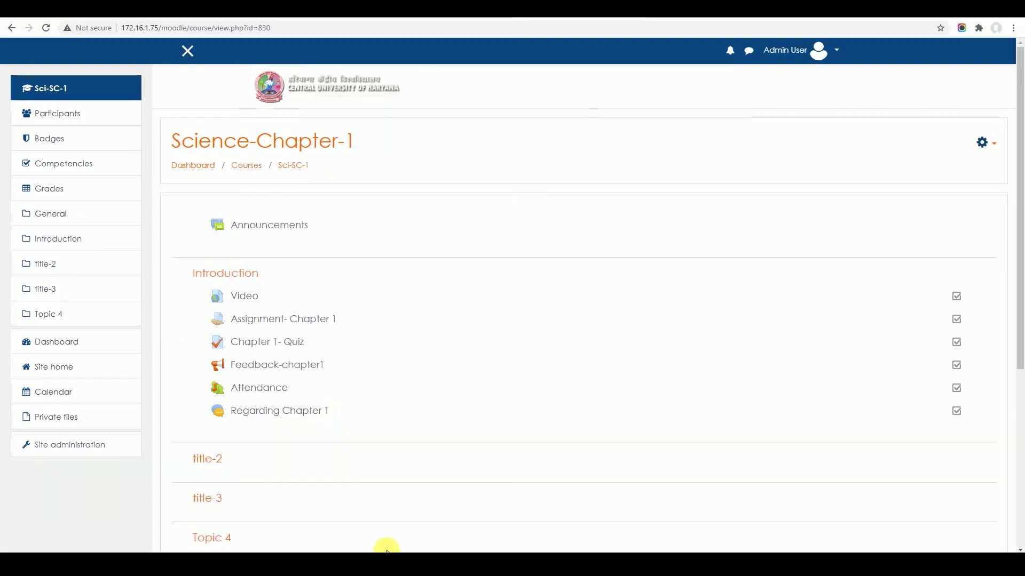
{"action": "left_click", "coordinate": [306, 412]}
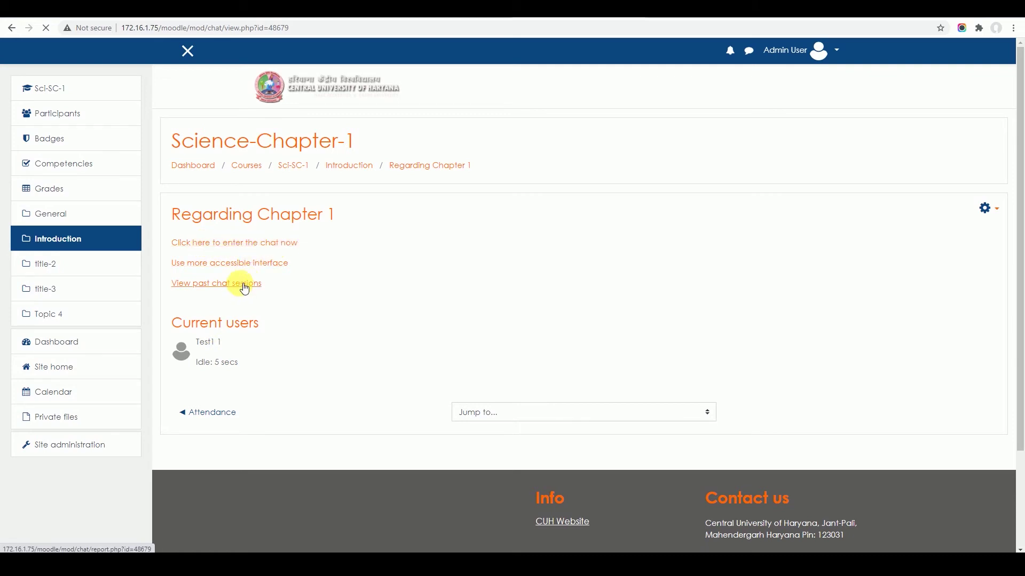
{"action": "left_click", "coordinate": [242, 246]}
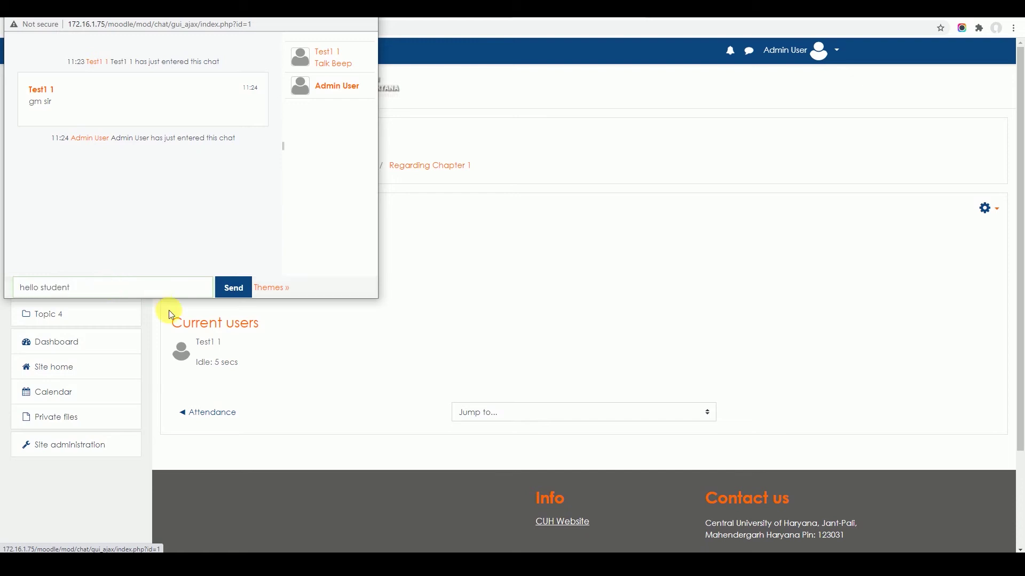
{"action": "left_click", "coordinate": [233, 289]}
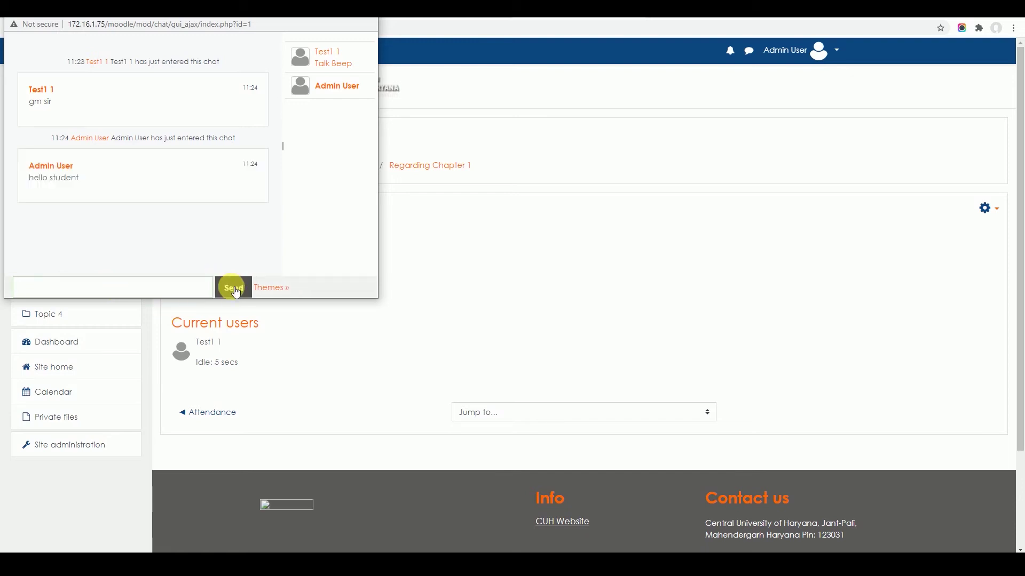
Check the admin's reply in the test account's chat window.
{"action": "mouse_move", "coordinate": [324, 517]}
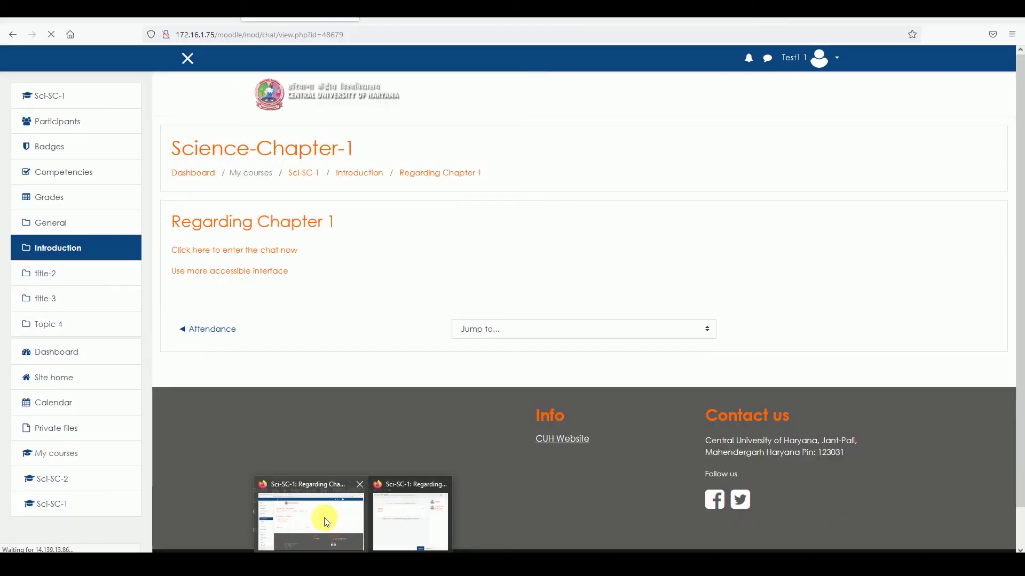
{"action": "left_click", "coordinate": [405, 524]}
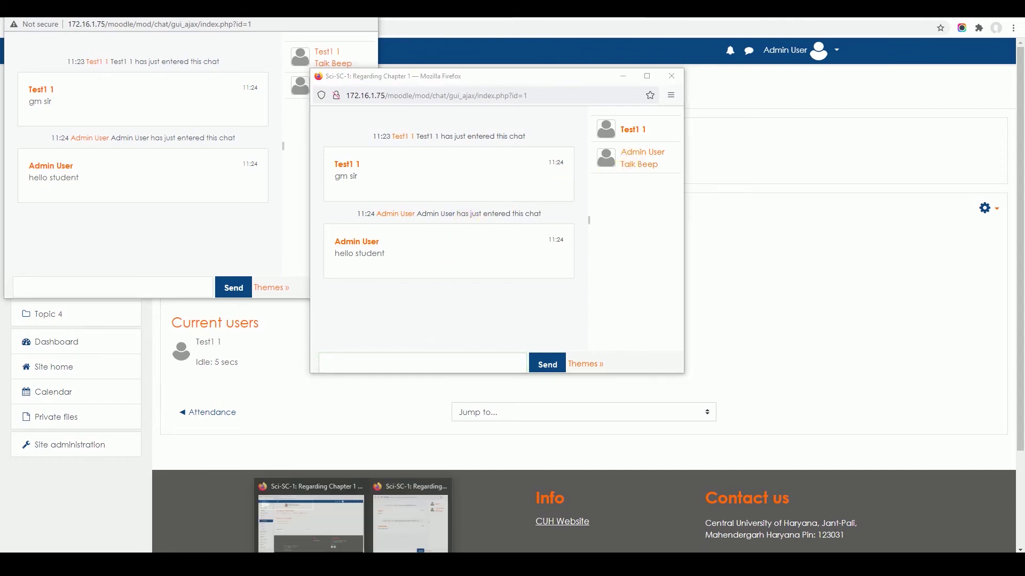
{"action": "left_click", "coordinate": [318, 523]}
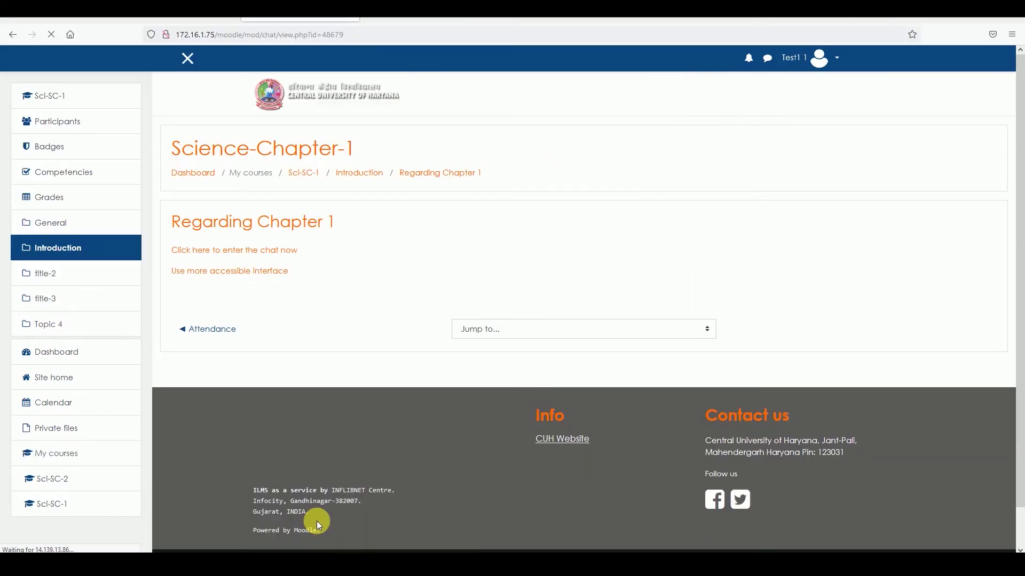
{"action": "left_click", "coordinate": [391, 538]}
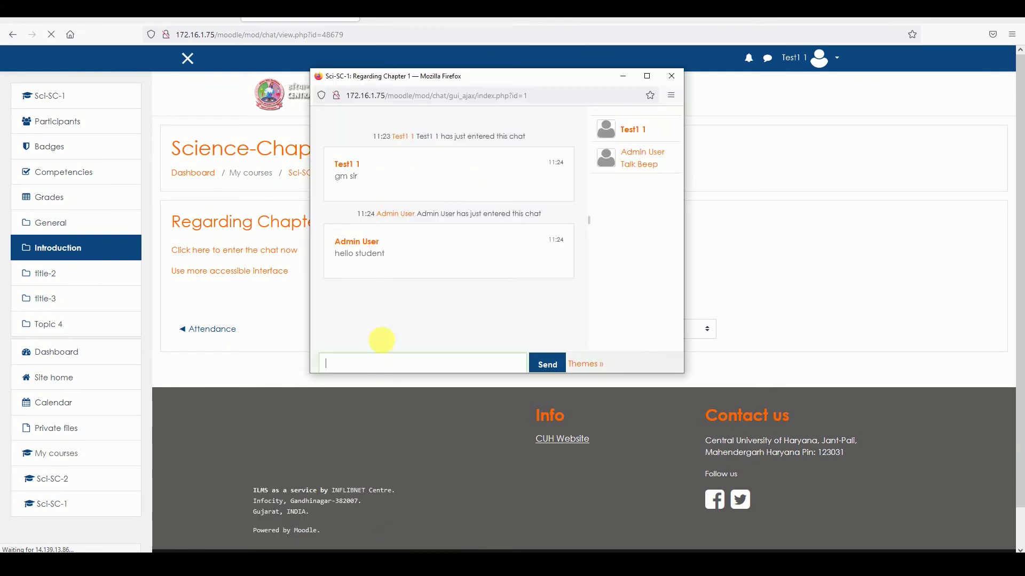
Return to the admin's chat window and send the message "lets start talk about chapter 1".
{"action": "mouse_move", "coordinate": [381, 551]}
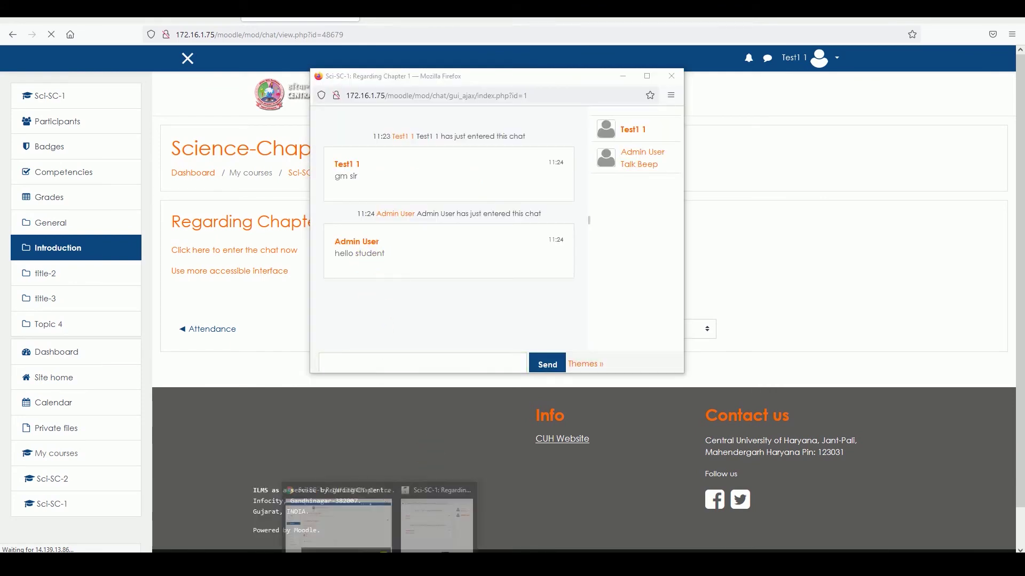
{"action": "left_click", "coordinate": [338, 524]}
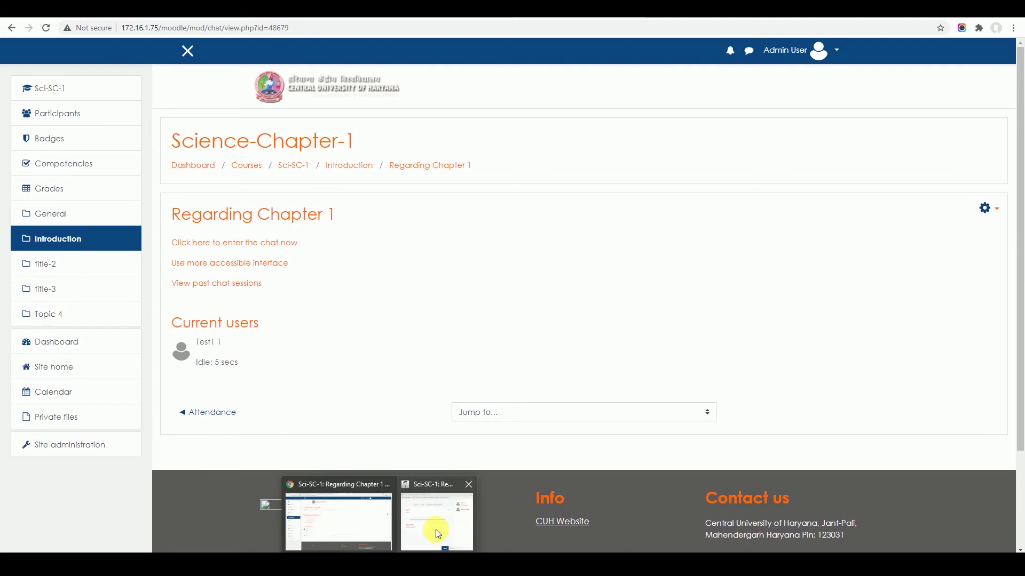
{"action": "left_click", "coordinate": [437, 527]}
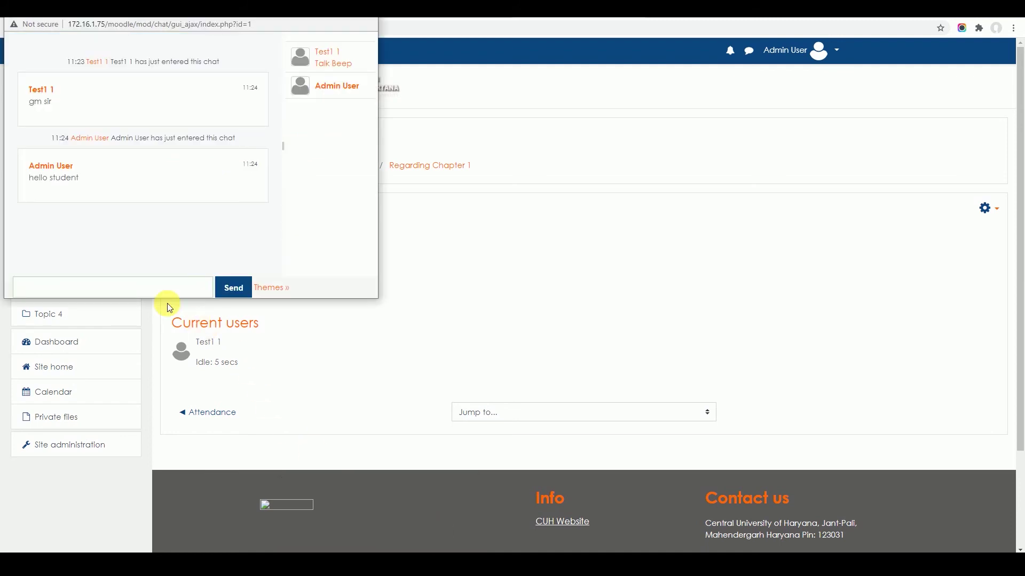
{"action": "type", "text": "lets start talk about chapter 1"}
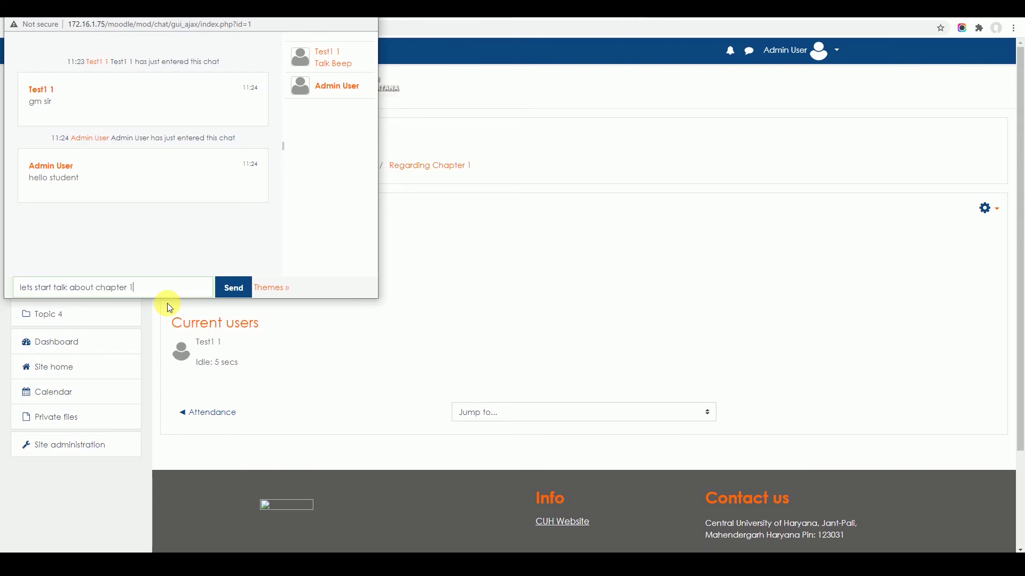
{"action": "key", "text": "Return"}
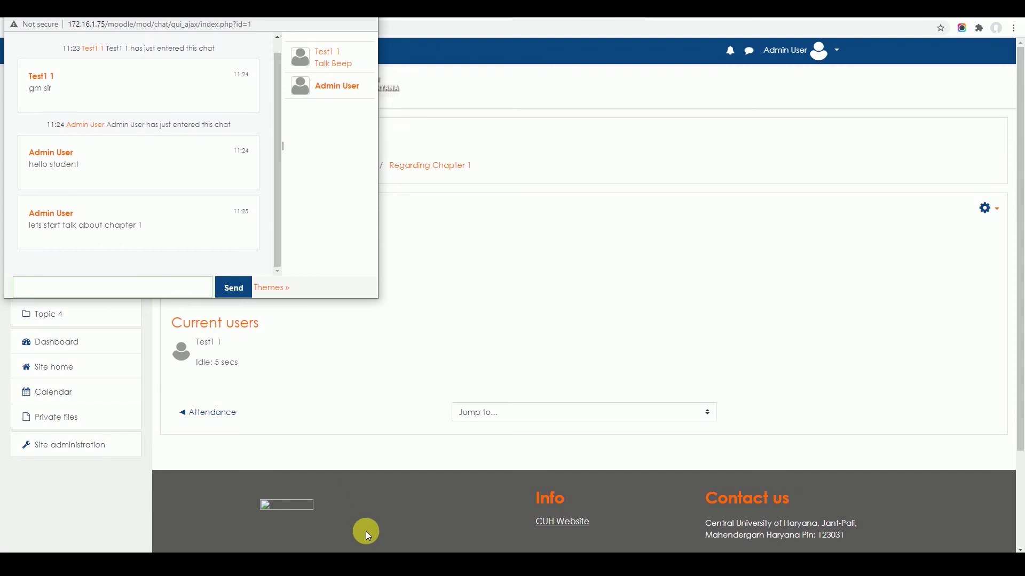
In the test account's chat window, try the Bubble and Compact themes and switch back to Course theme.
{"action": "mouse_move", "coordinate": [363, 547]}
{"action": "left_click", "coordinate": [401, 531]}
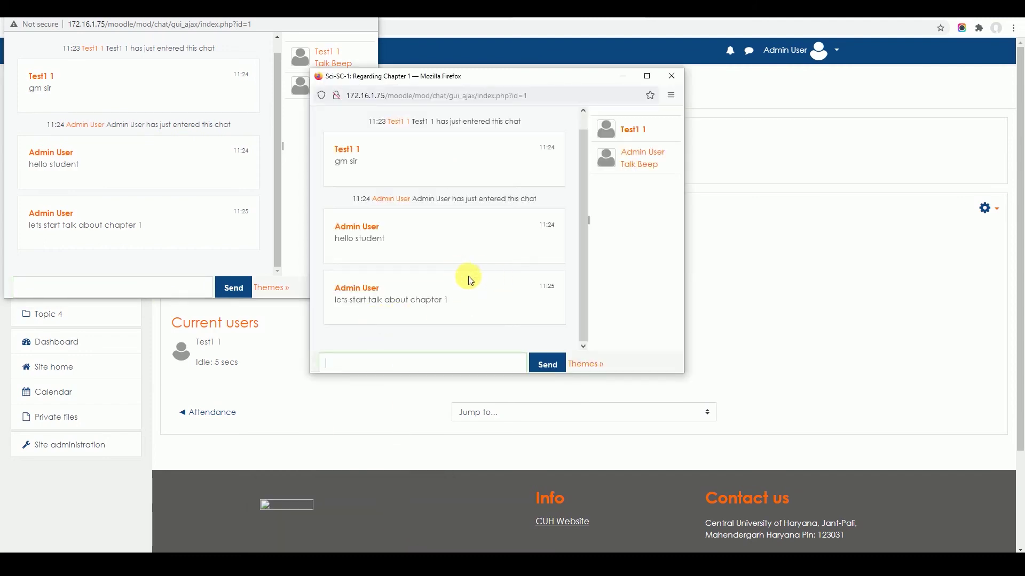
{"action": "left_click", "coordinate": [585, 364]}
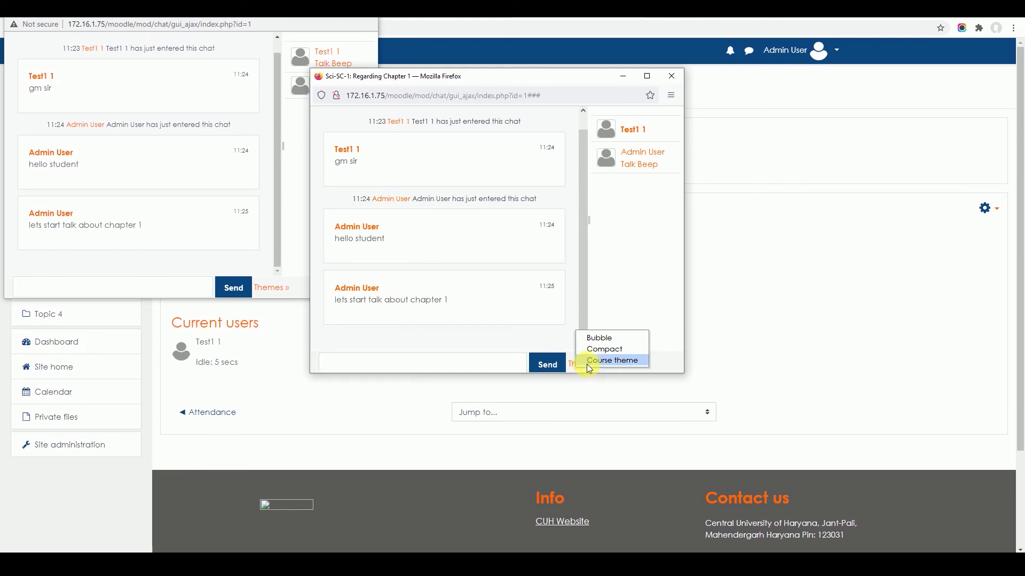
{"action": "left_click", "coordinate": [592, 338]}
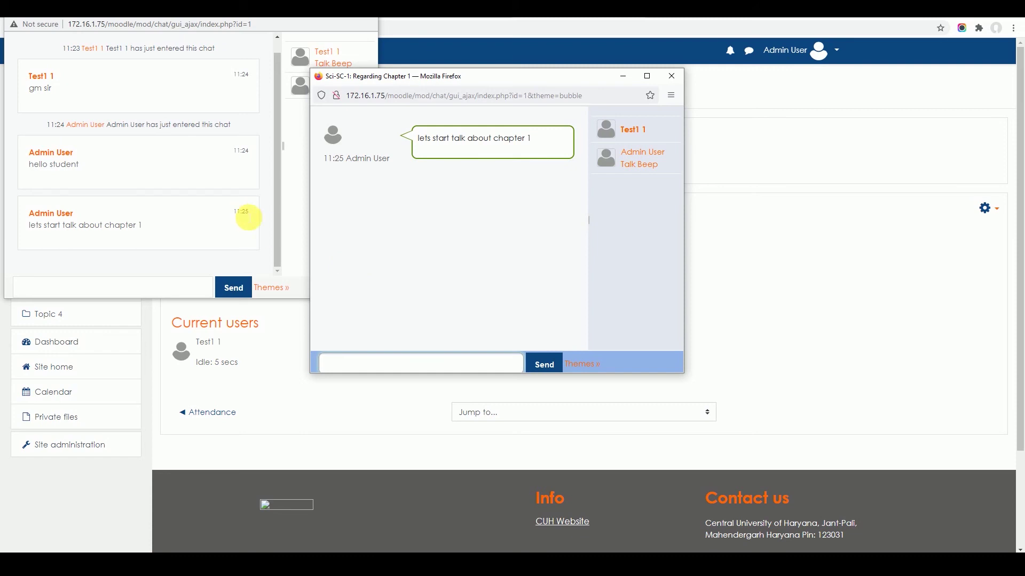
{"action": "left_click", "coordinate": [575, 368]}
{"action": "left_click", "coordinate": [579, 349]}
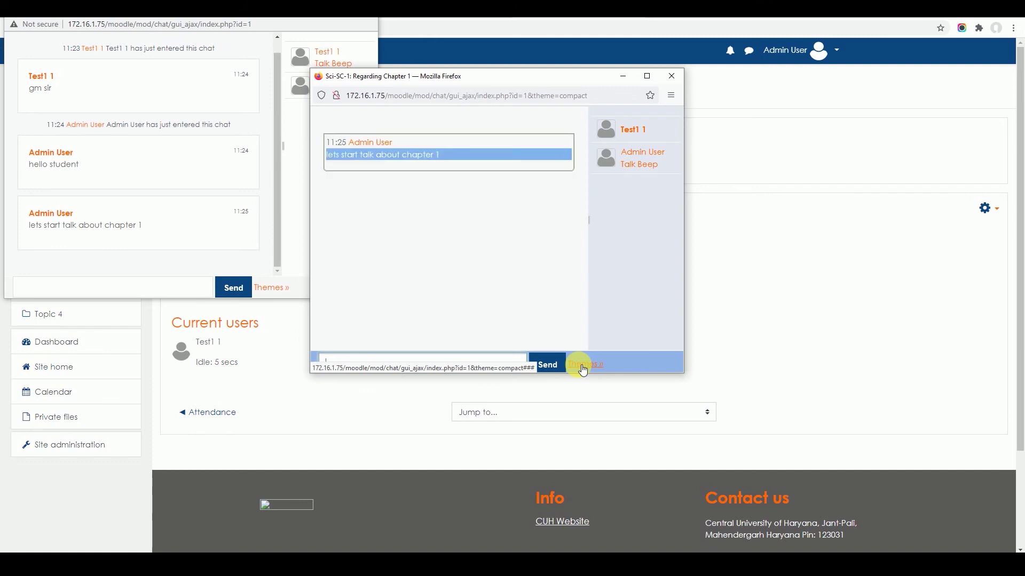
{"action": "left_click", "coordinate": [584, 369]}
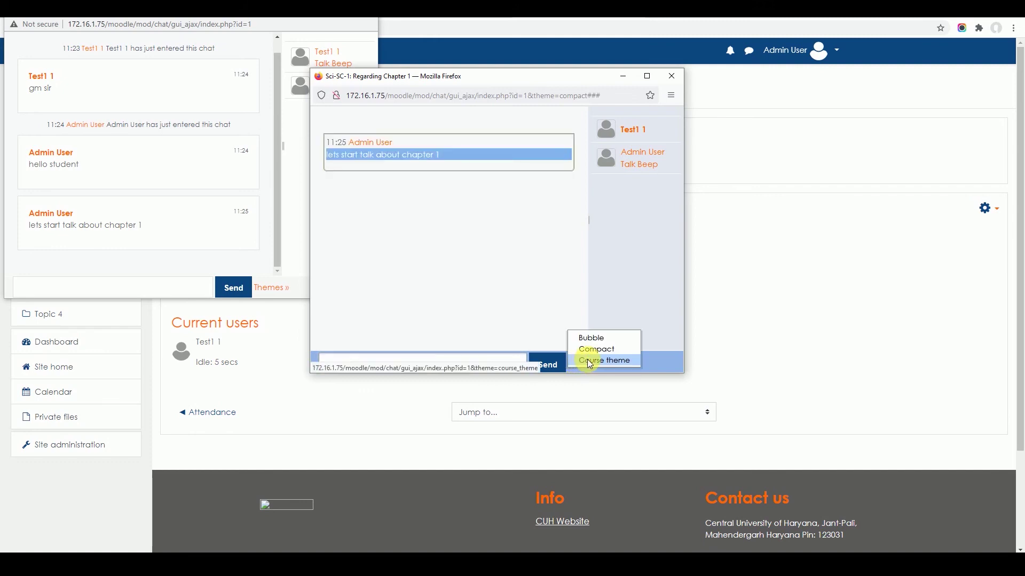
{"action": "left_click", "coordinate": [590, 363]}
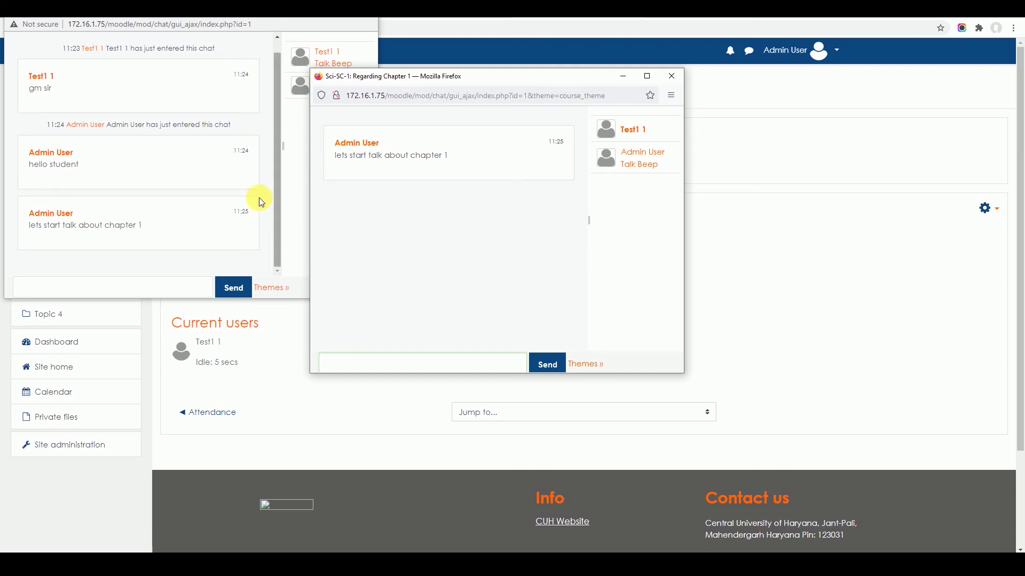
Send the reply "ok sir" from the test account's chat window and close the chat windows.
{"action": "left_click", "coordinate": [266, 260]}
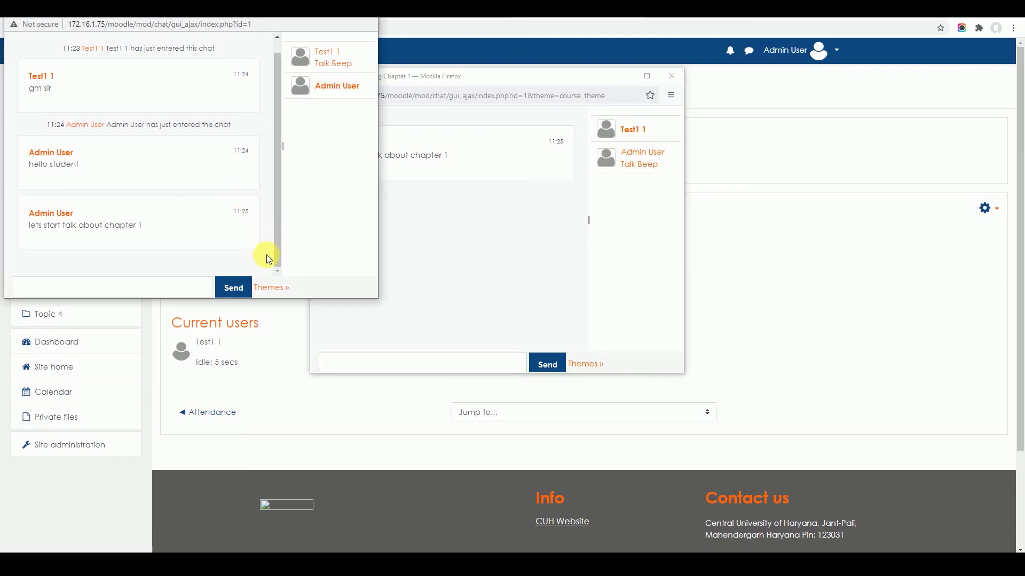
{"action": "mouse_move", "coordinate": [352, 565]}
{"action": "left_click", "coordinate": [375, 514]}
{"action": "type", "text": "ok sir"}
{"action": "key", "text": "Return"}
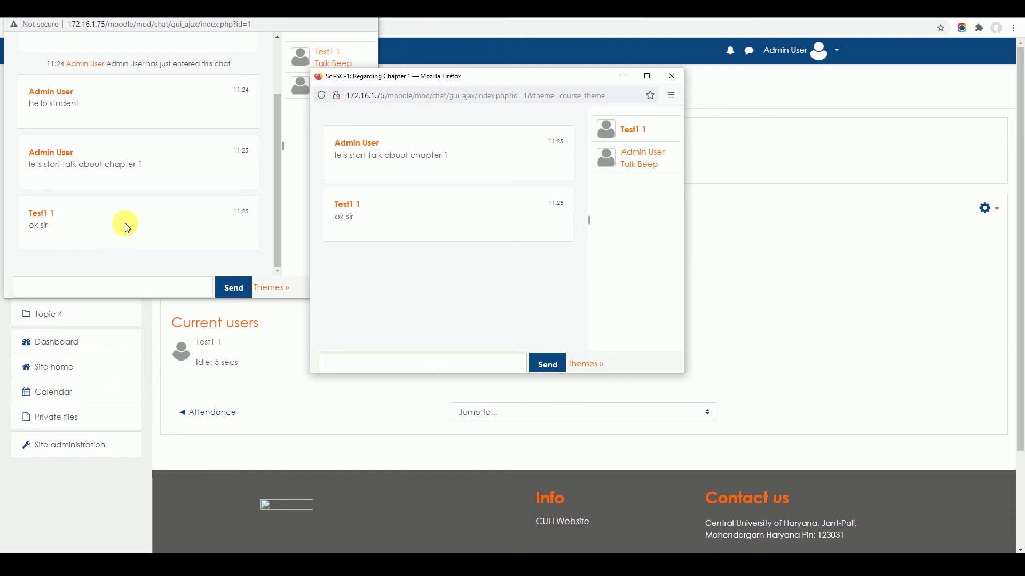
{"action": "left_click", "coordinate": [672, 76]}
{"action": "key", "text": "alt+Tab"}
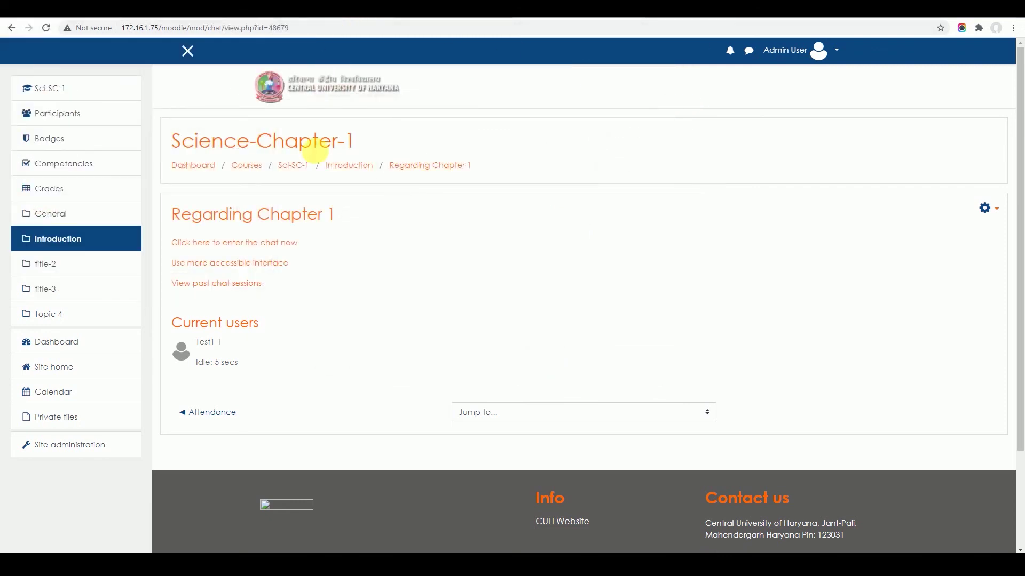
View the past chat sessions as admin, read the recorded session's messages, and return to the sessions list.
{"action": "left_click", "coordinate": [230, 289]}
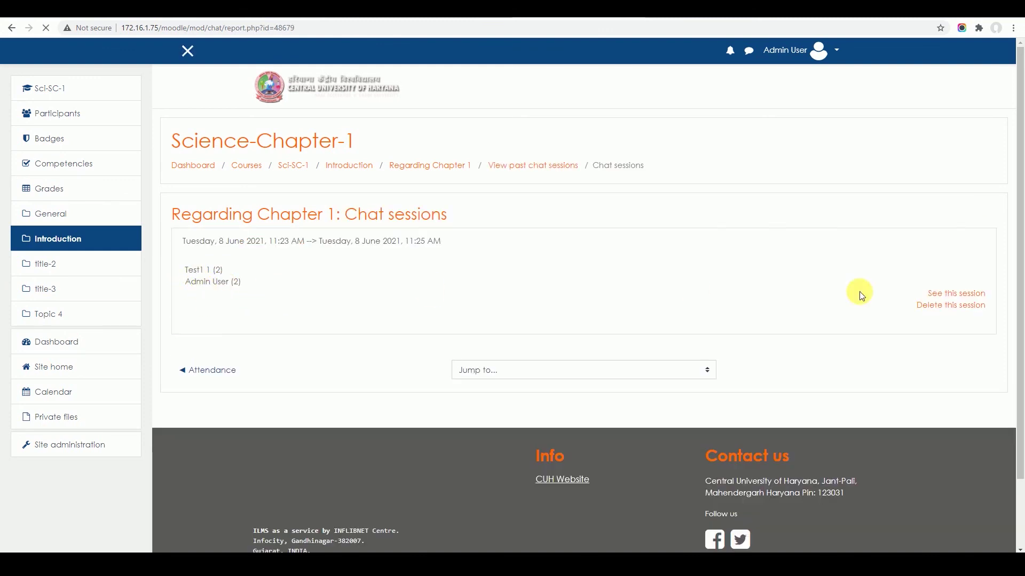
{"action": "left_click", "coordinate": [951, 298]}
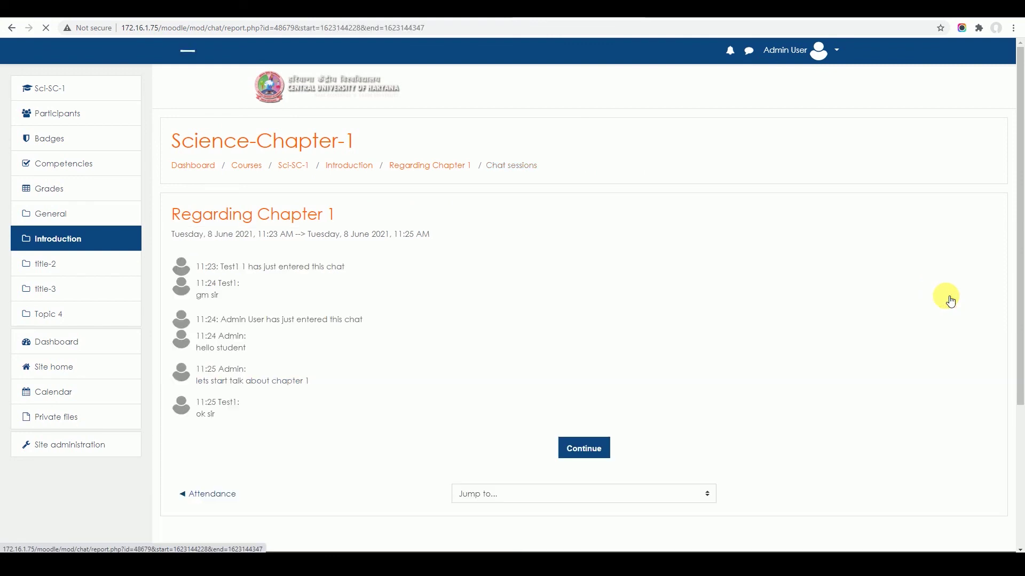
{"action": "scroll", "coordinate": [534, 316], "scroll_direction": "down", "scroll_amount": 1}
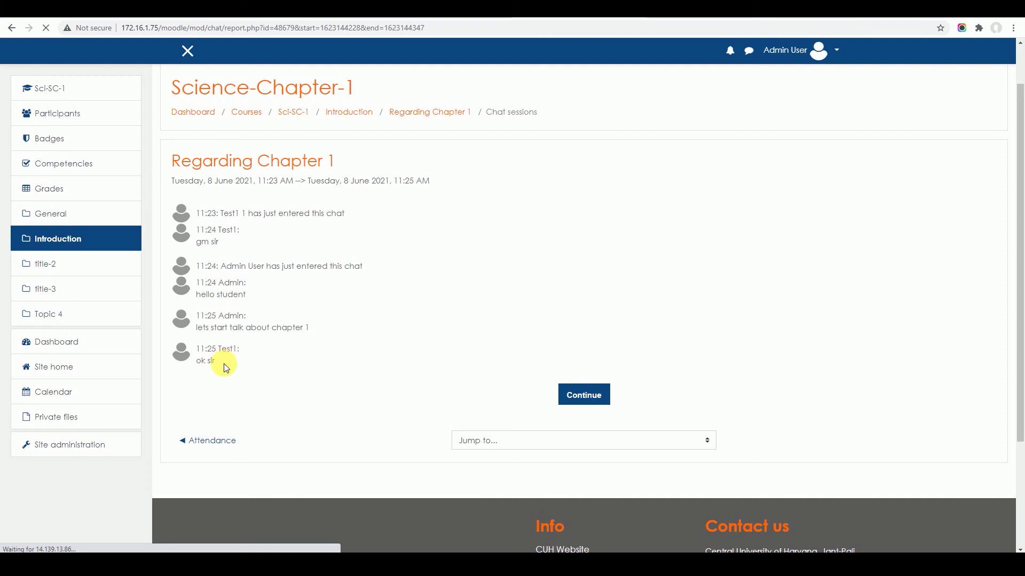
{"action": "left_click", "coordinate": [585, 395]}
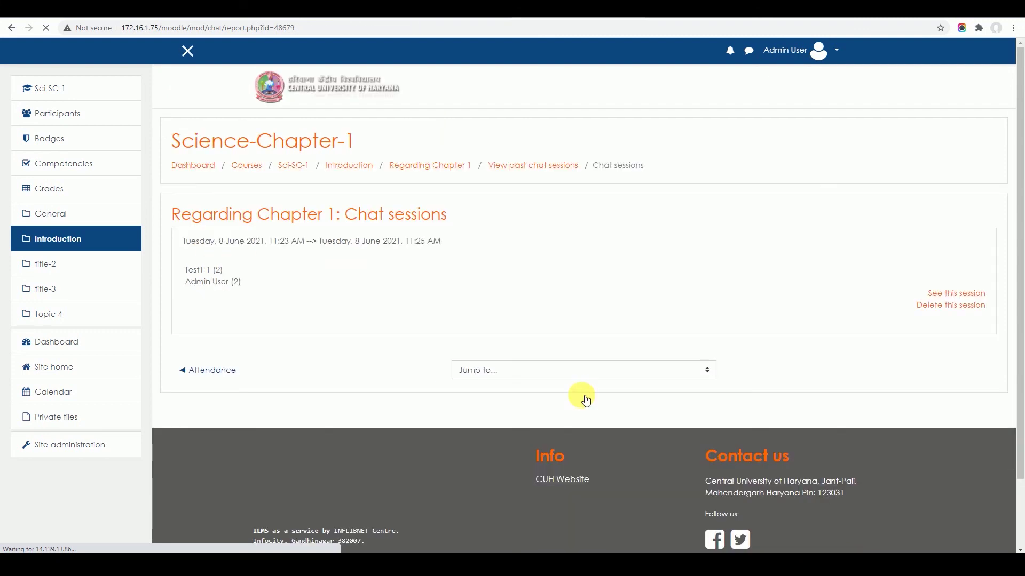
Request deletion of the recorded chat session and read the confirmation question.
{"action": "left_click", "coordinate": [969, 305]}
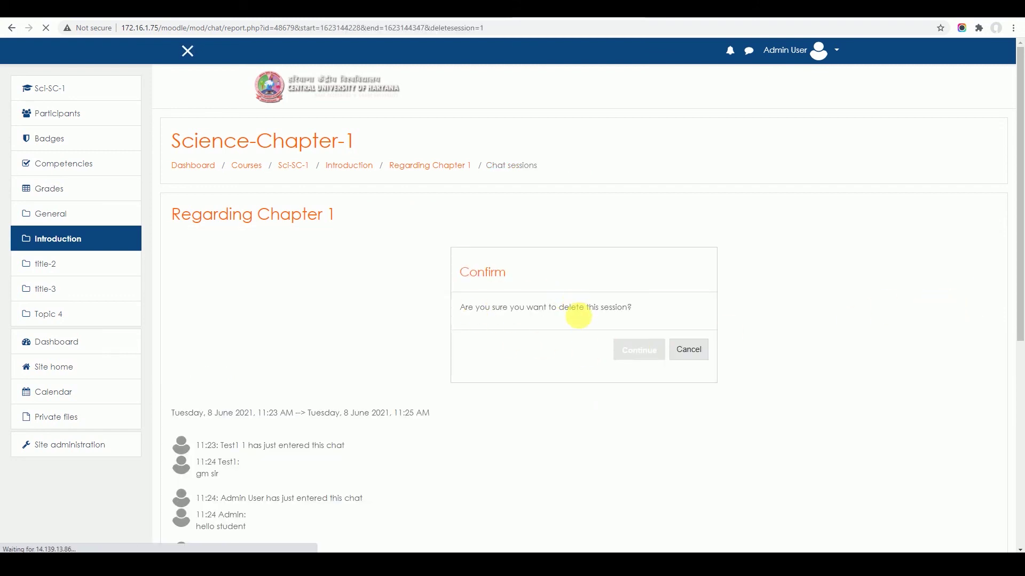
{"action": "scroll", "coordinate": [579, 319], "scroll_direction": "down", "scroll_amount": 3}
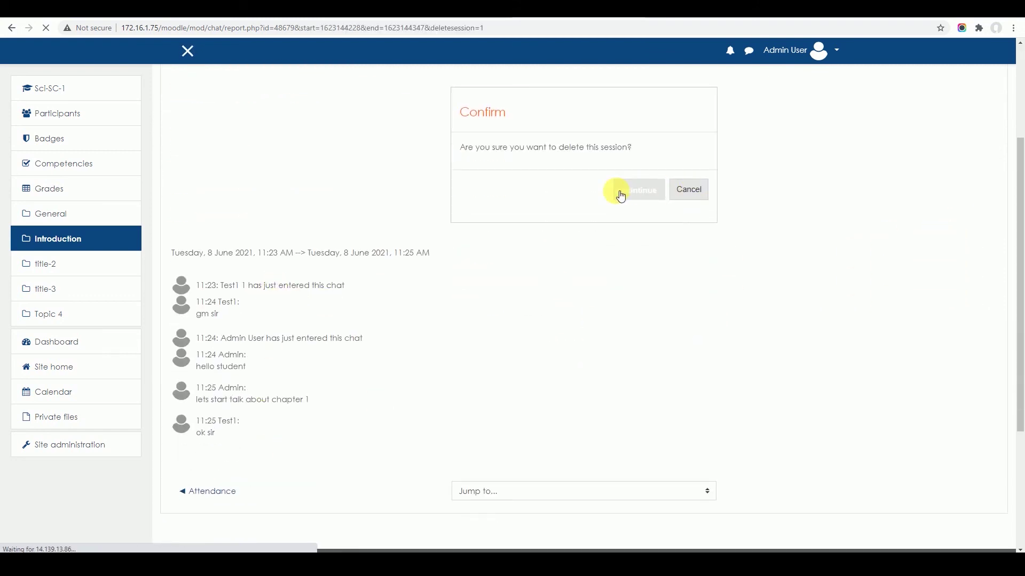
{"action": "left_click_drag", "start_coordinate": [460, 148], "coordinate": [642, 161]}
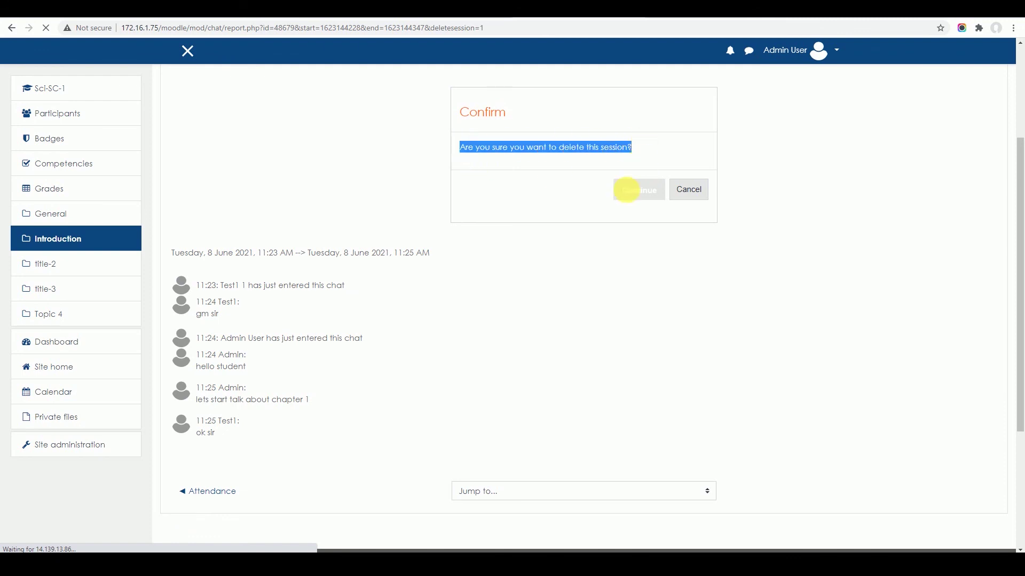